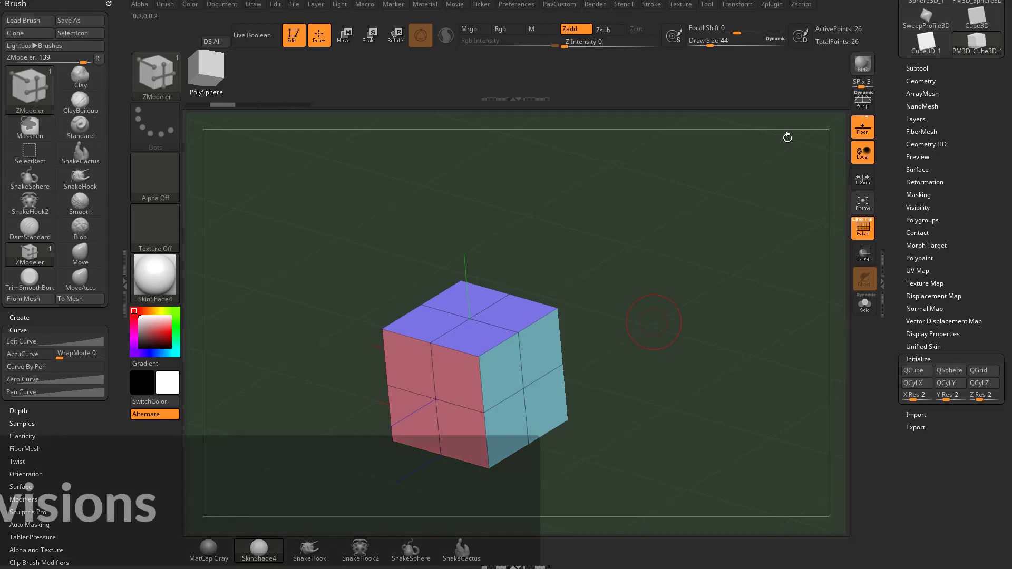
Hide the floor grid and expand the cube's Geometry settings
left_click(863, 128)
left_click_drag(675, 323, 675, 318)
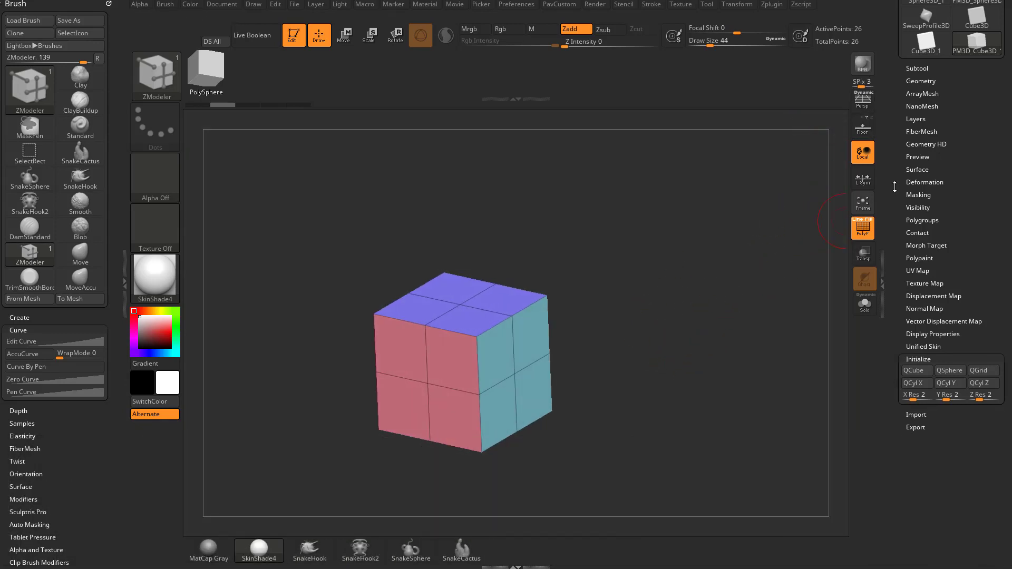
scroll(903, 107, "up", 5)
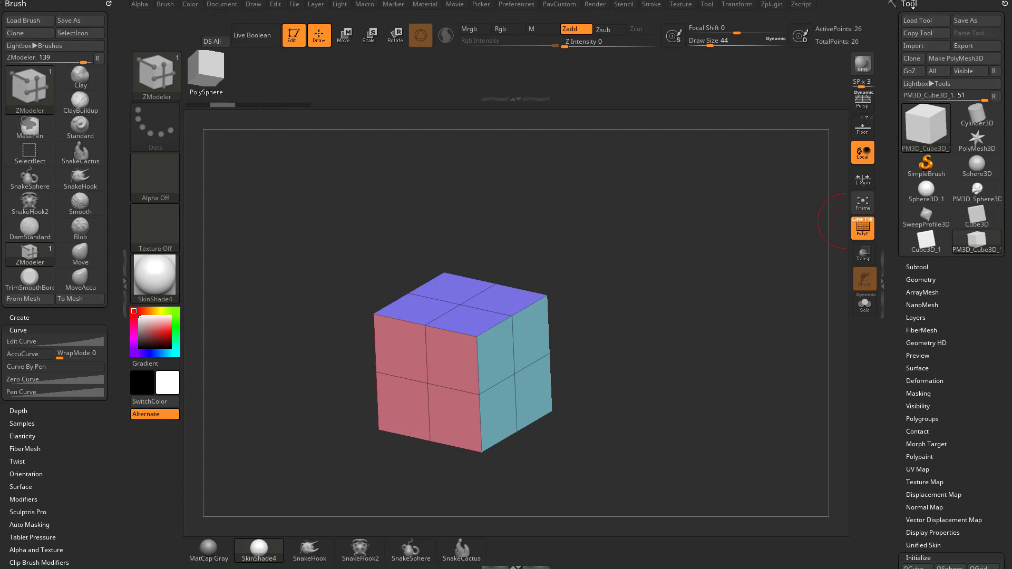
scroll(892, 135, "down", 4)
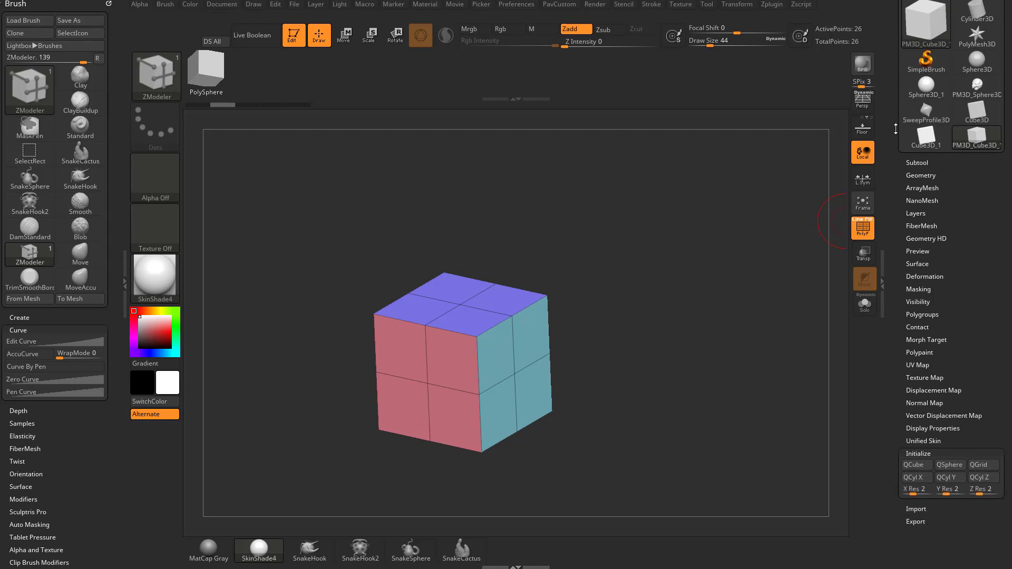
left_click(928, 177)
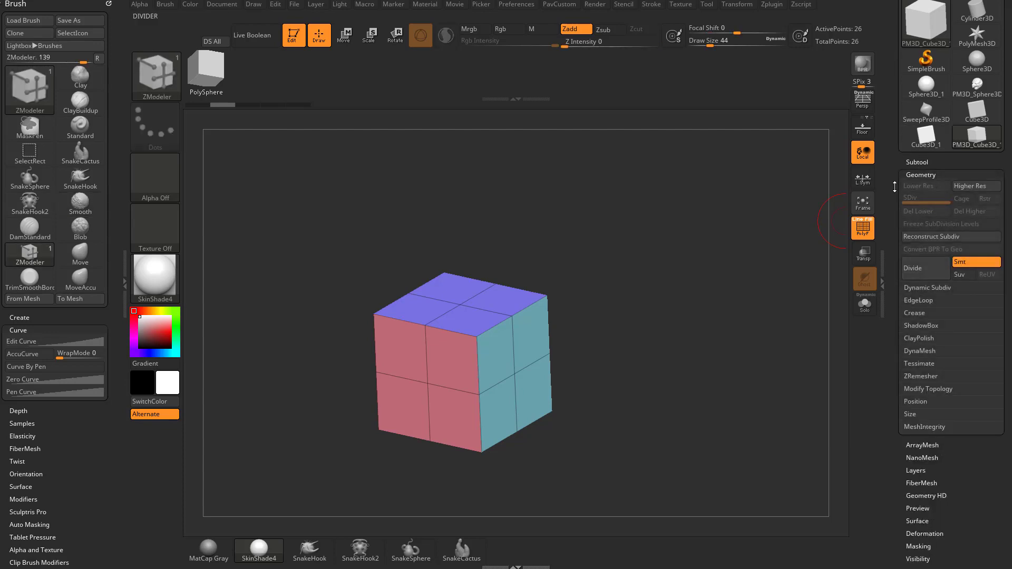
scroll(892, 141, "down", 2)
scroll(893, 141, "down", 1)
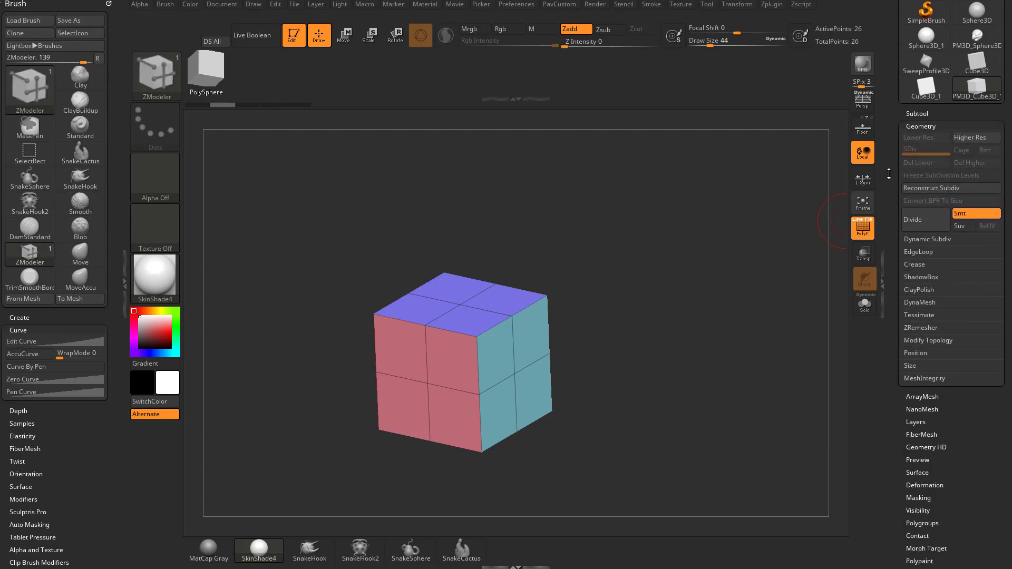
scroll(891, 164, "down", 3)
left_click(917, 355, "shift")
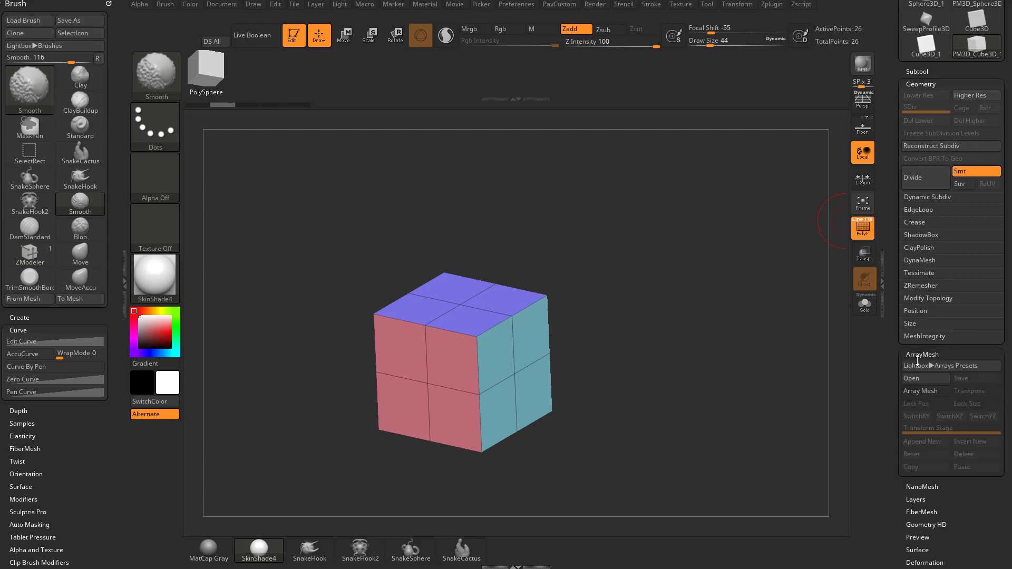
left_click(919, 356, "shift")
scroll(896, 352, "up", 5)
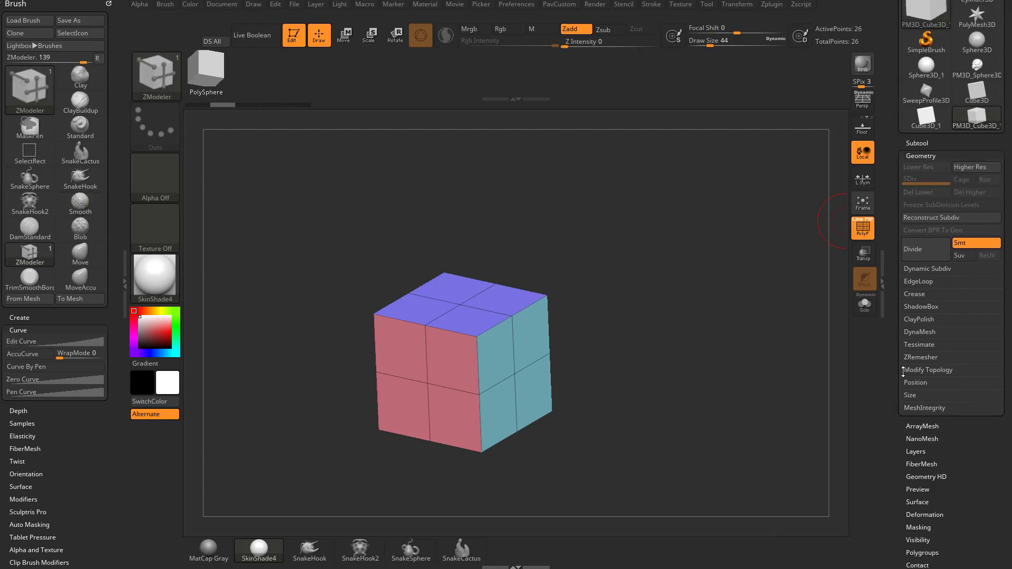
Try dividing the cube once with Smt smoothing on and view its lower subdivision level
left_click(922, 252)
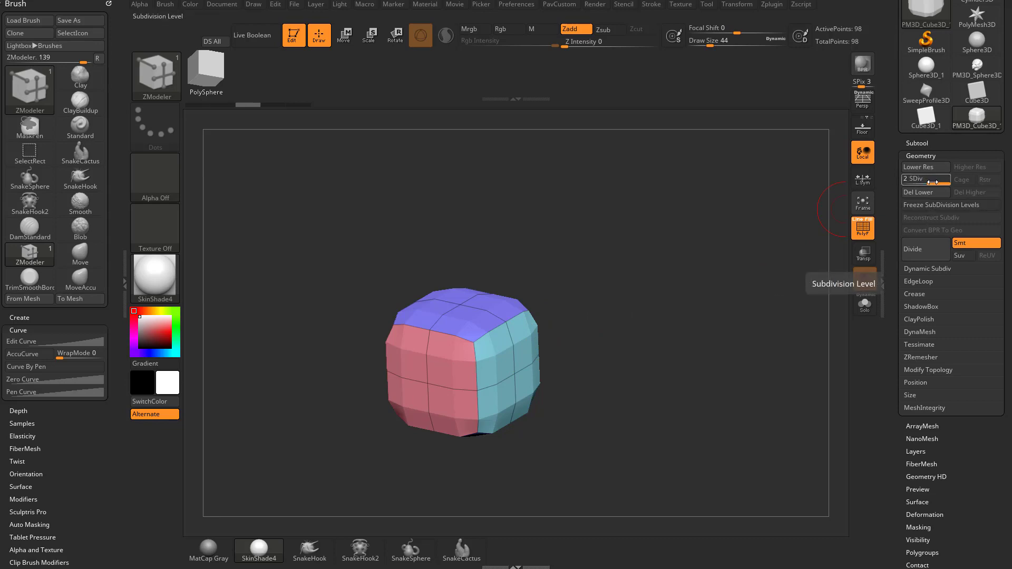
mouse_move(925, 182)
left_mouse_down()
mouse_move(913, 180)
mouse_move(926, 180)
left_mouse_up()
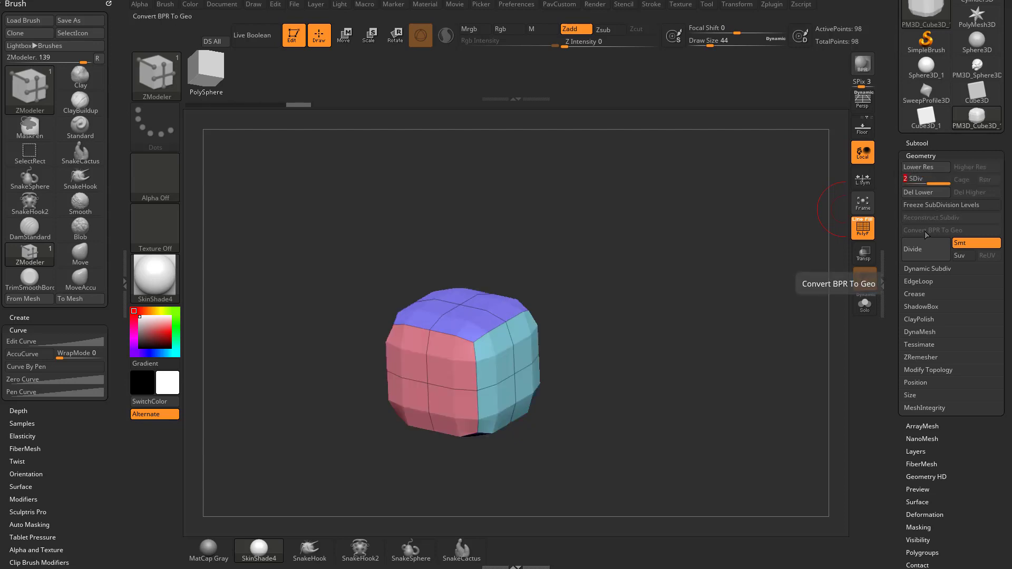
left_click(868, 236)
left_click(870, 239)
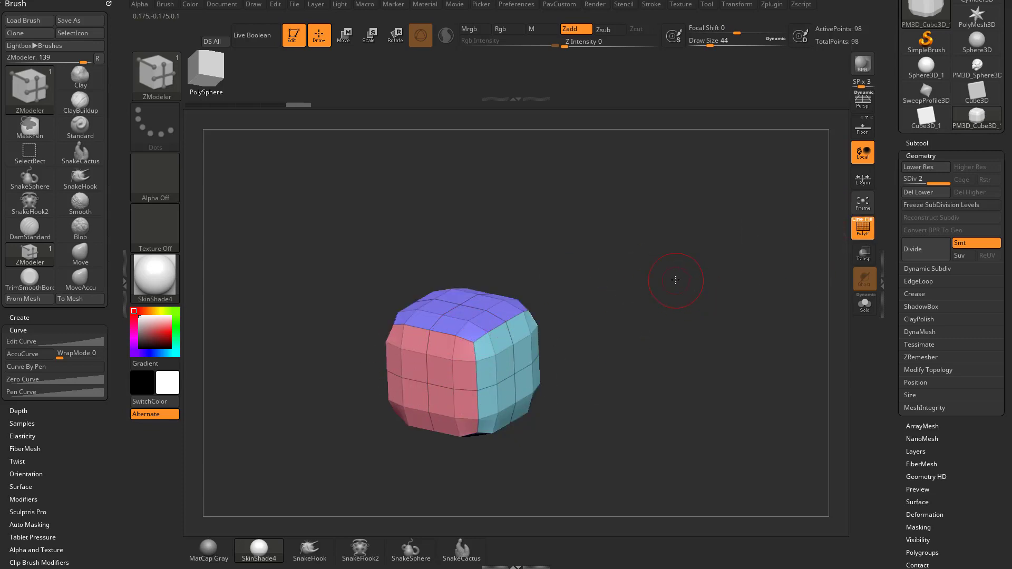
left_click_drag(673, 283, 691, 330)
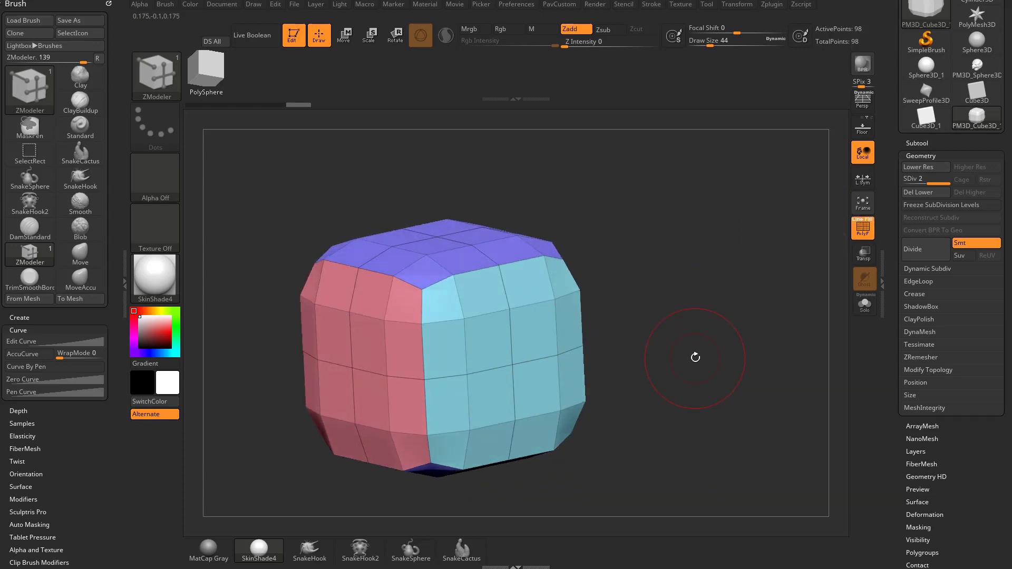
right_click_drag(698, 357, 707, 324, "ctrl")
key("shift+d")
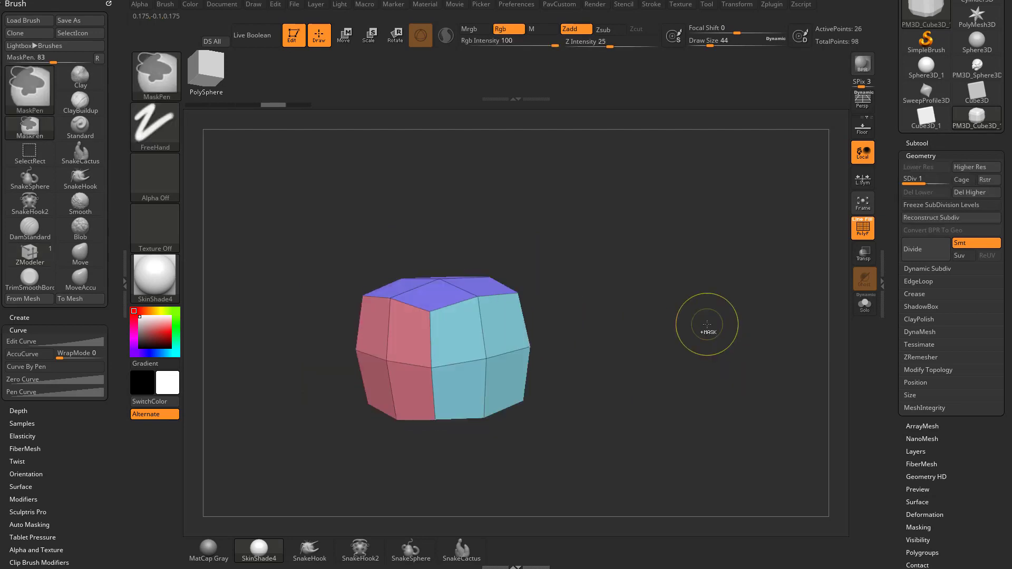
key("ctrl+z")
key("ctrl+z")
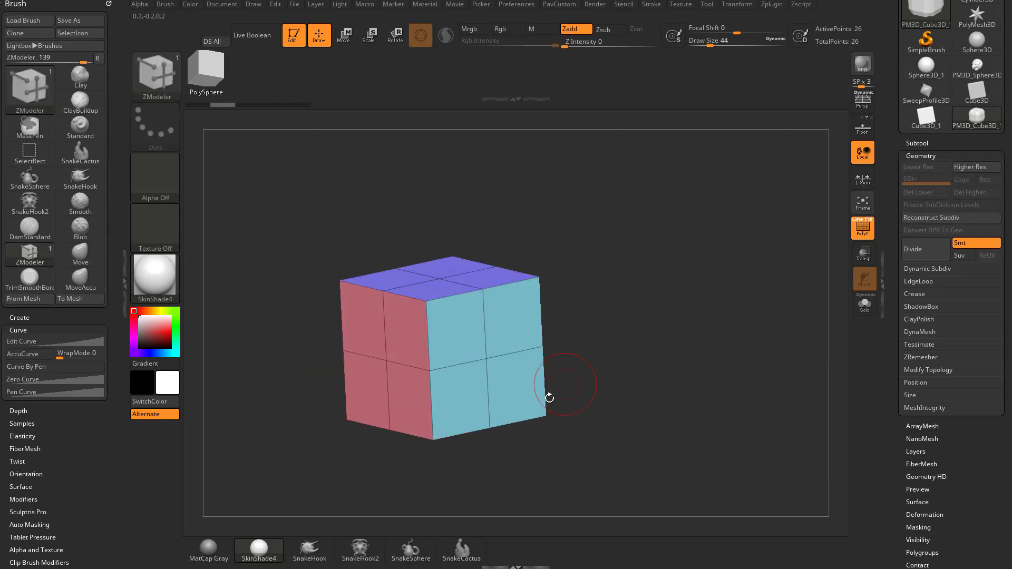
Reinitialize the mesh as a QCube with X Res, Y Res and Z Res set to 1
right_click_drag(543, 396, 566, 393)
left_click_drag(897, 390, 902, 282)
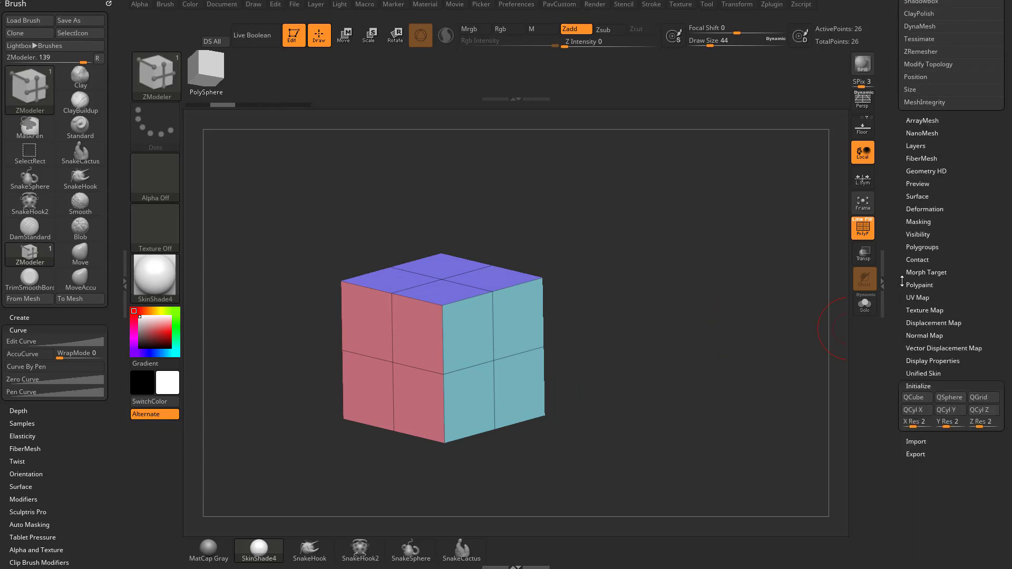
scroll(902, 282, "down", 3)
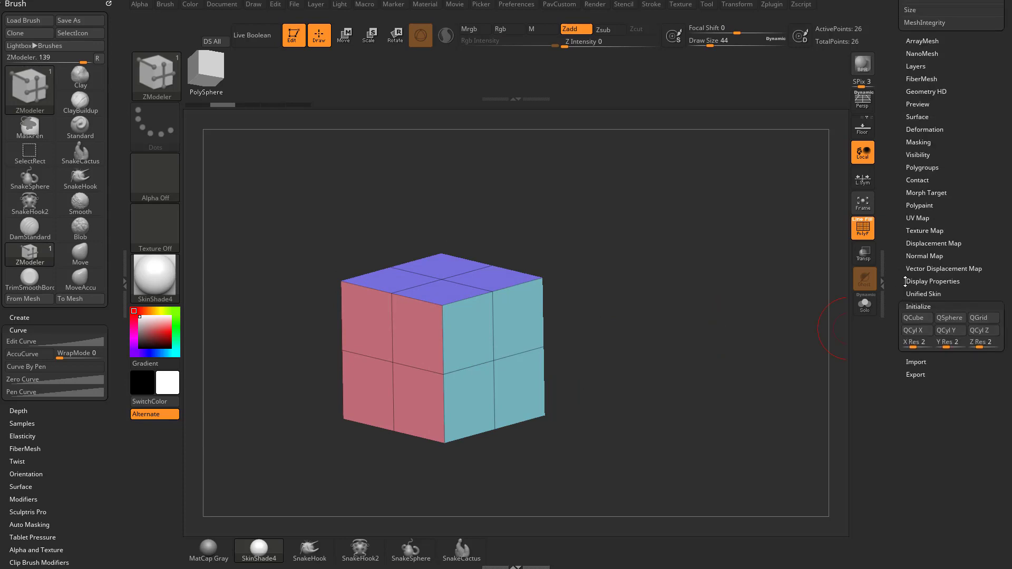
left_click(906, 345)
left_click_drag(979, 347, 973, 347)
left_click(918, 318)
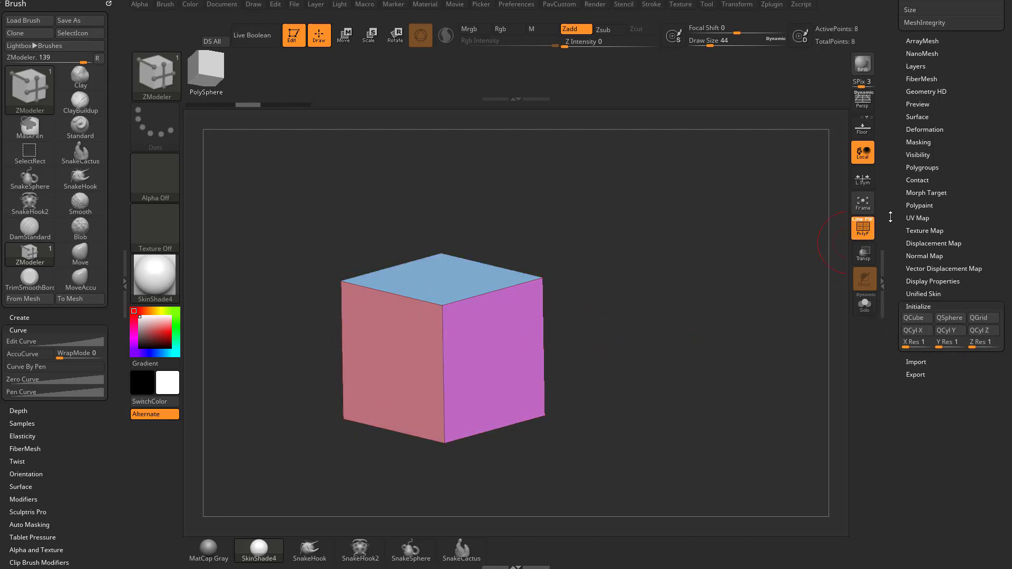
Turn off Smt smoothing and divide the cube up to subdivision level 3
scroll(890, 217, "up", 10)
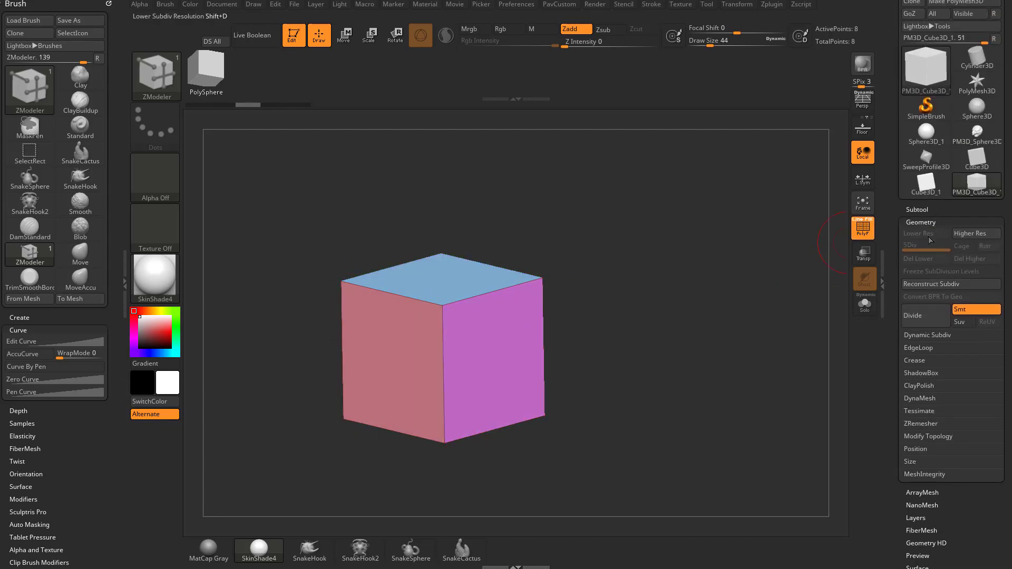
left_click(970, 309)
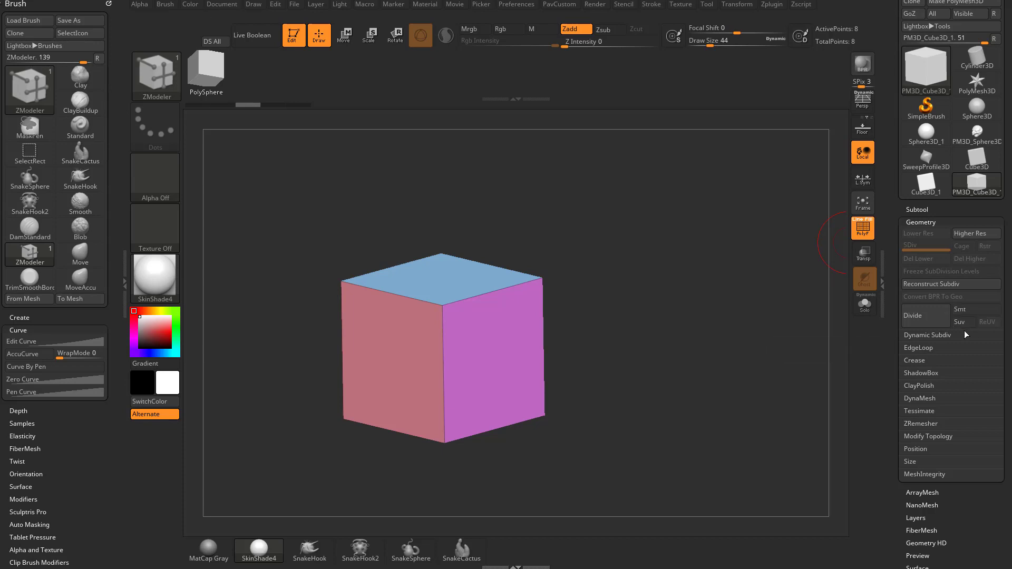
left_click(918, 319)
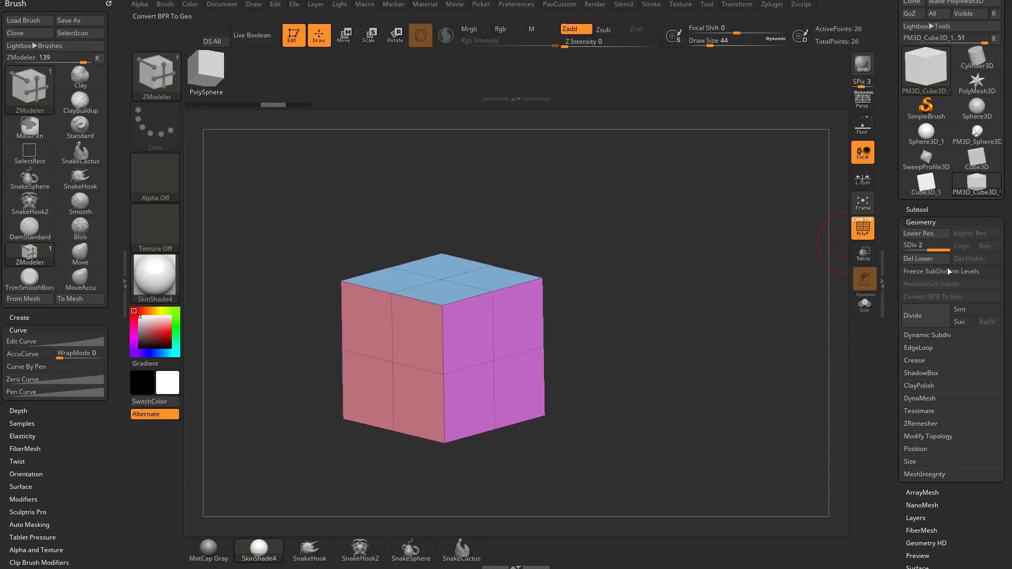
left_click_drag(698, 317, 646, 330)
key("ctrl+d")
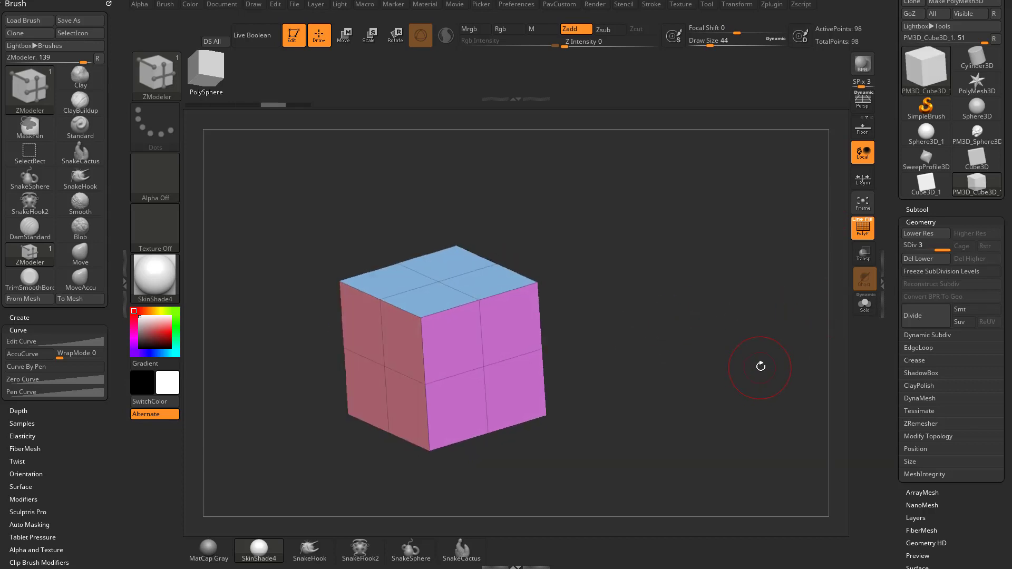
Divide the unsmoothed cube to subdivision level 4 and inspect it with and without the polyframe
left_click(863, 228)
left_click(863, 228)
left_click_drag(650, 321, 654, 356)
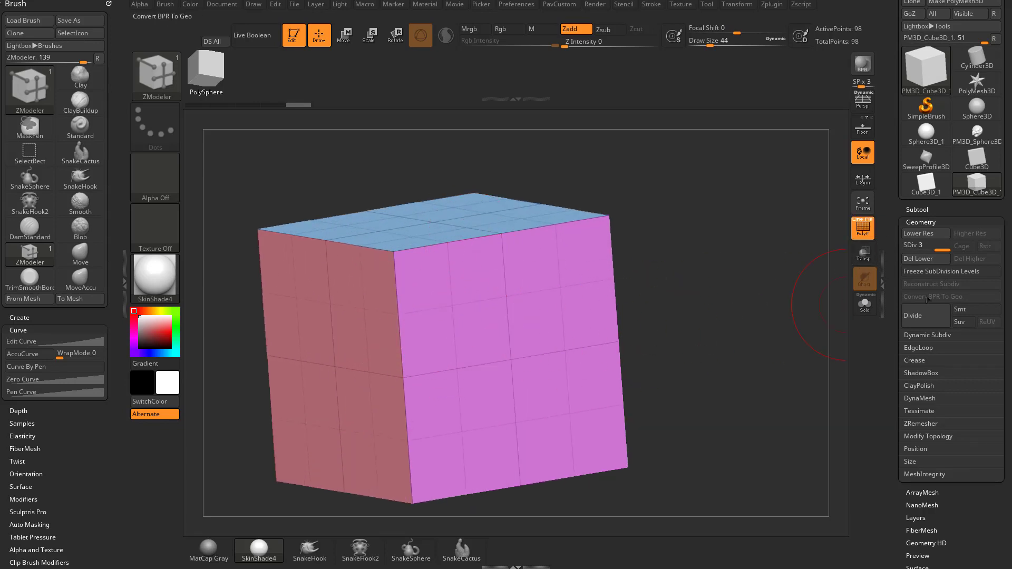
left_click(922, 317)
left_click(863, 228)
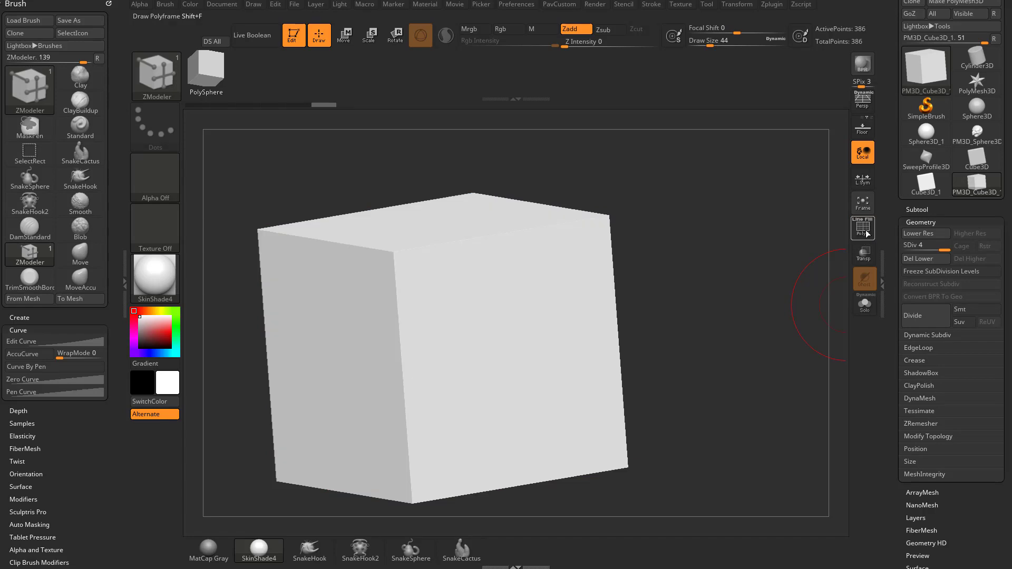
left_click(863, 228)
left_click_drag(707, 277, 708, 295, "alt")
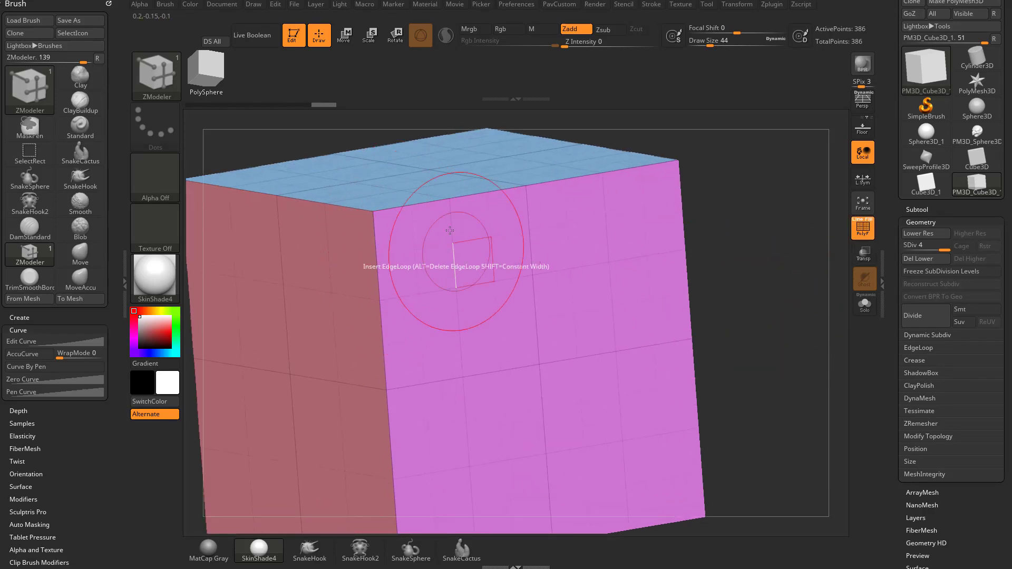
left_click_drag(783, 280, 756, 251, "alt")
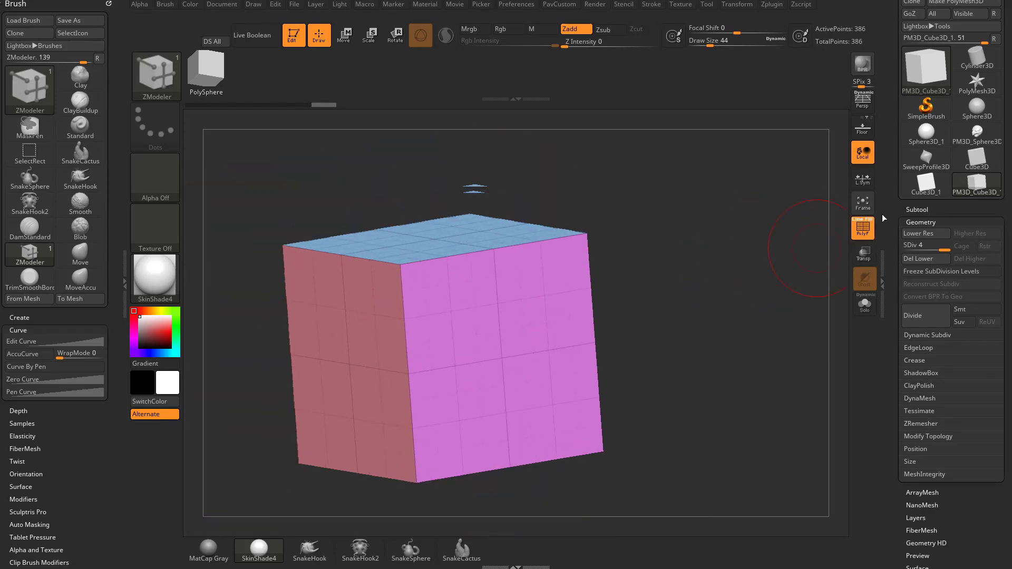
Compare the cube at subdivision level 1 with level 4, ending on level 4
left_click(906, 245)
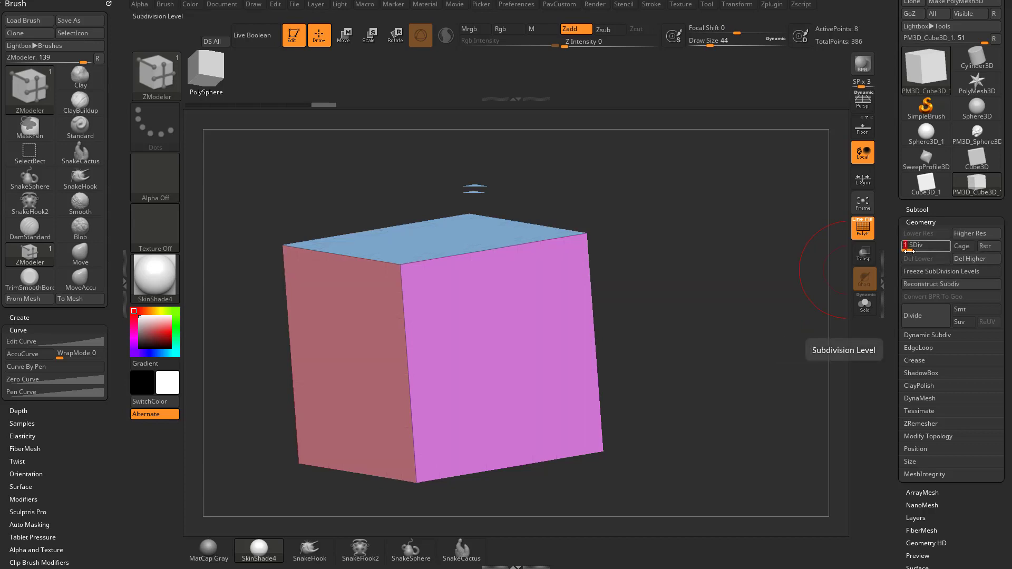
left_click_drag(912, 250, 943, 246)
left_click_drag(775, 280, 747, 319)
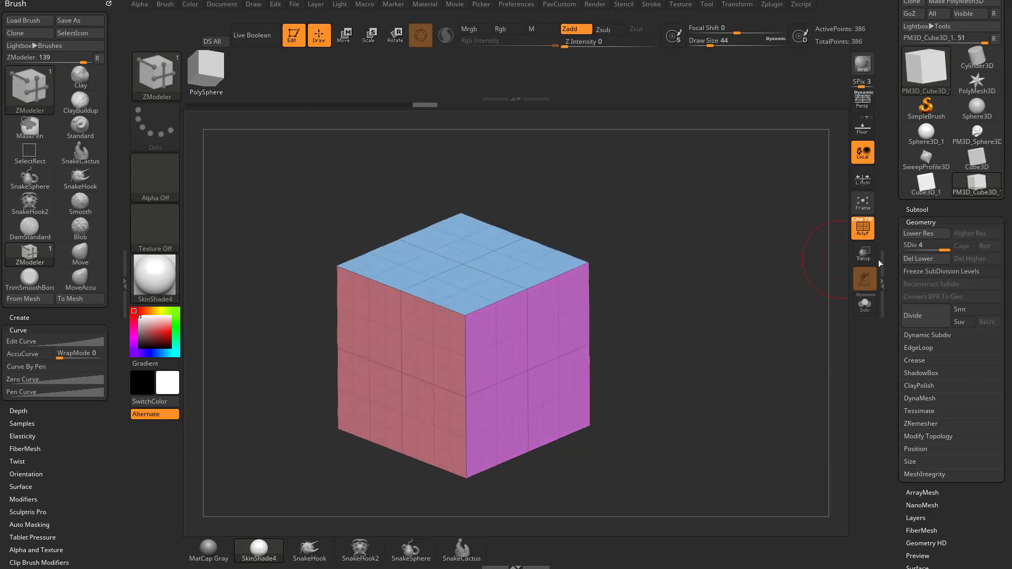
Select the Standard brush for sculpting, keeping the polyframe displayed on the cube
left_click(861, 234)
mouse_move(744, 302)
left_mouse_down()
mouse_move(710, 294)
mouse_move(723, 303)
left_mouse_up()
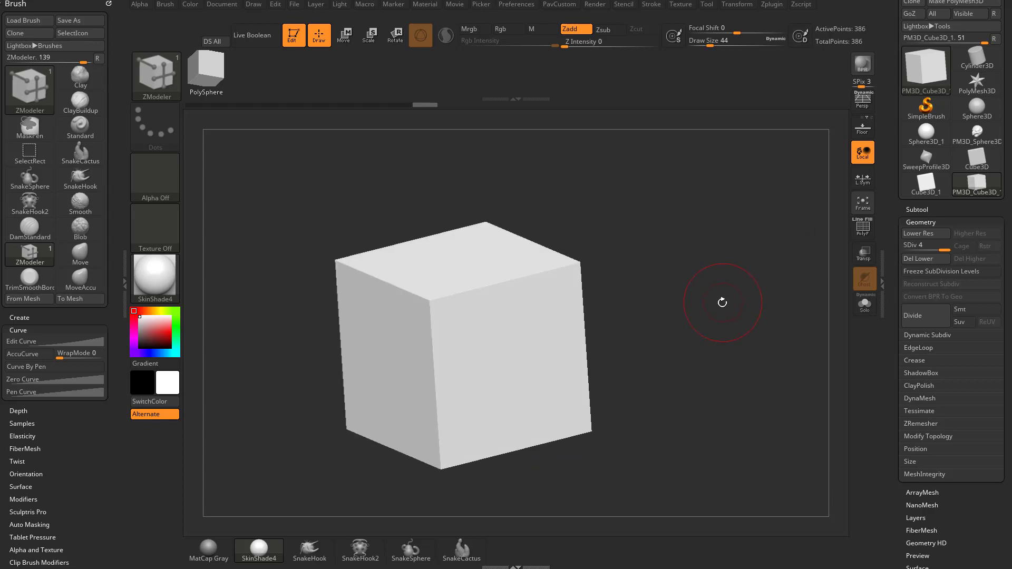
key("b")
key("s")
key("t")
left_click(863, 227)
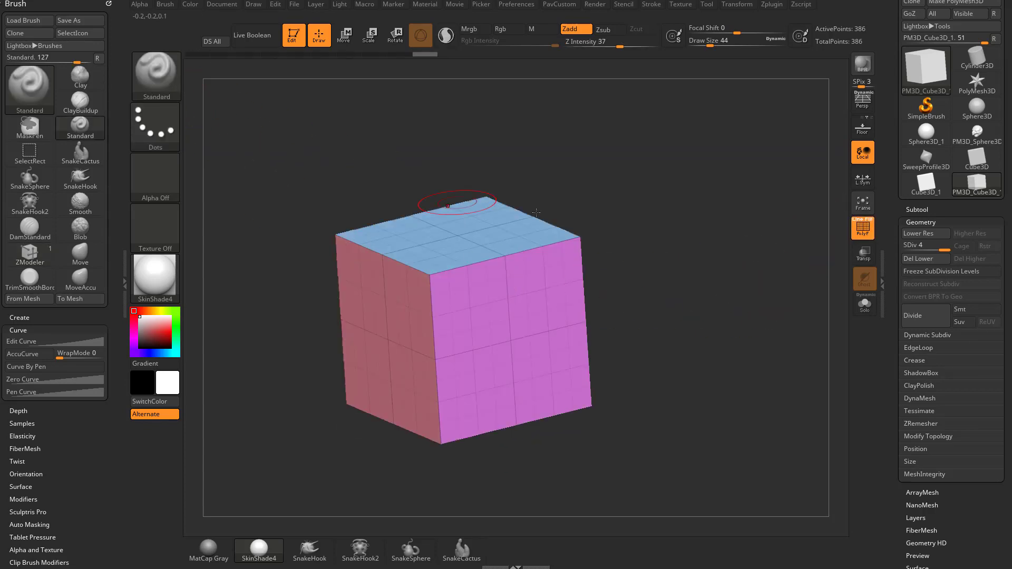
key("b")
key("s")
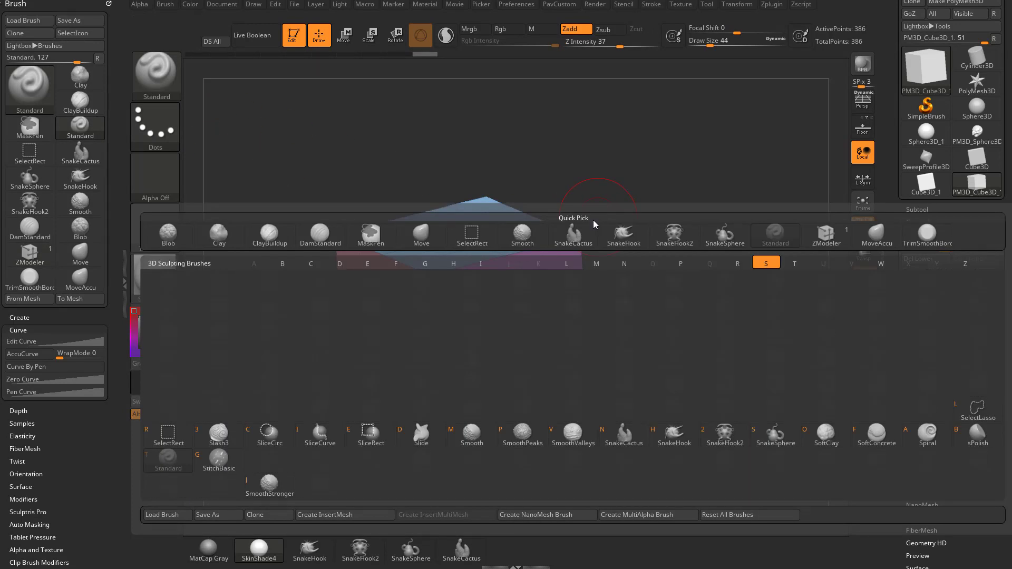
key("t")
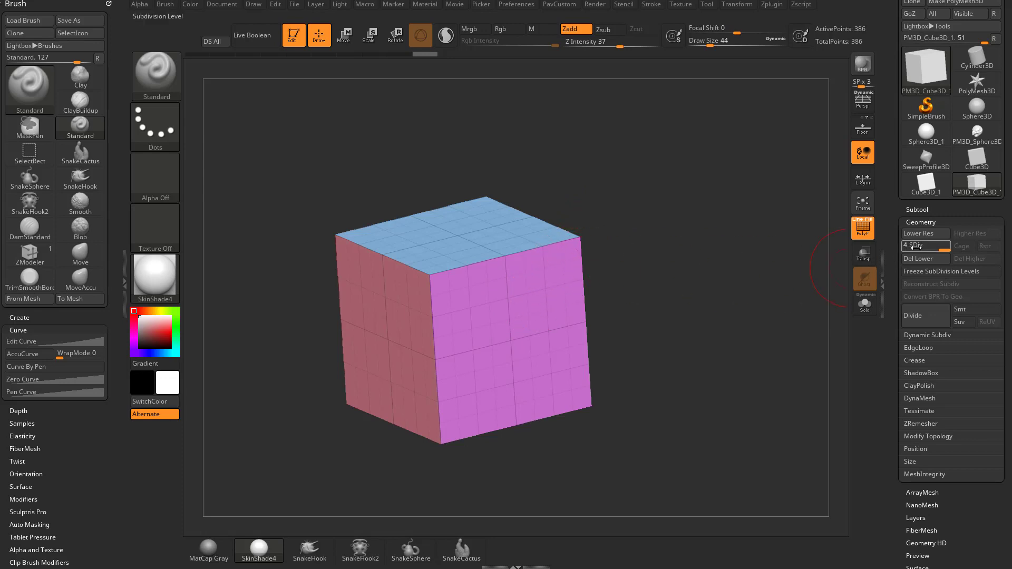
Try sculpting a Standard brush stroke across the cube's magenta side face at subdivision level 4
mouse_move(545, 287)
left_mouse_down()
mouse_move(475, 317)
mouse_move(498, 313)
left_mouse_up()
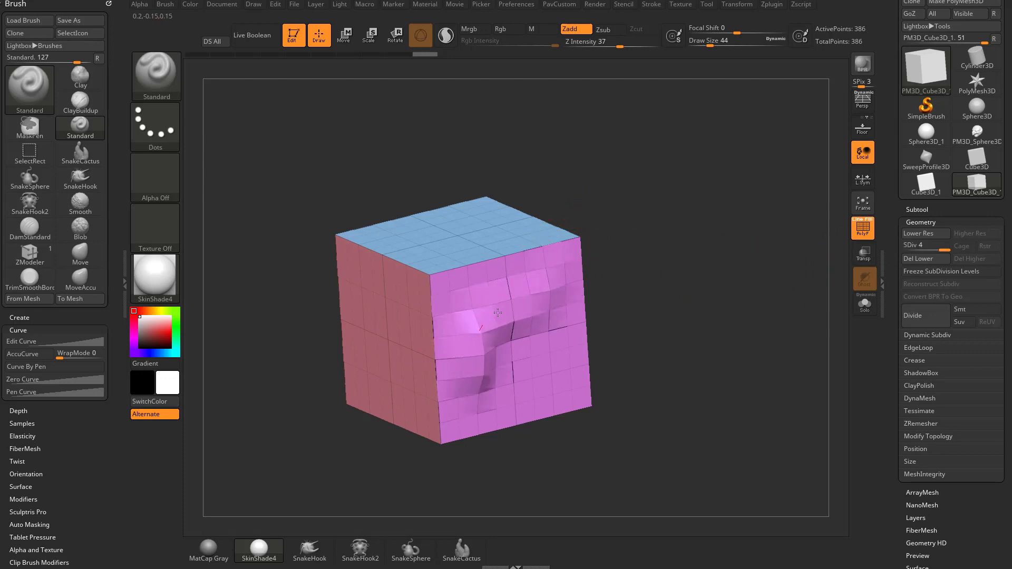
key("ctrl+z")
key("ctrl+z")
key("ctrl+z")
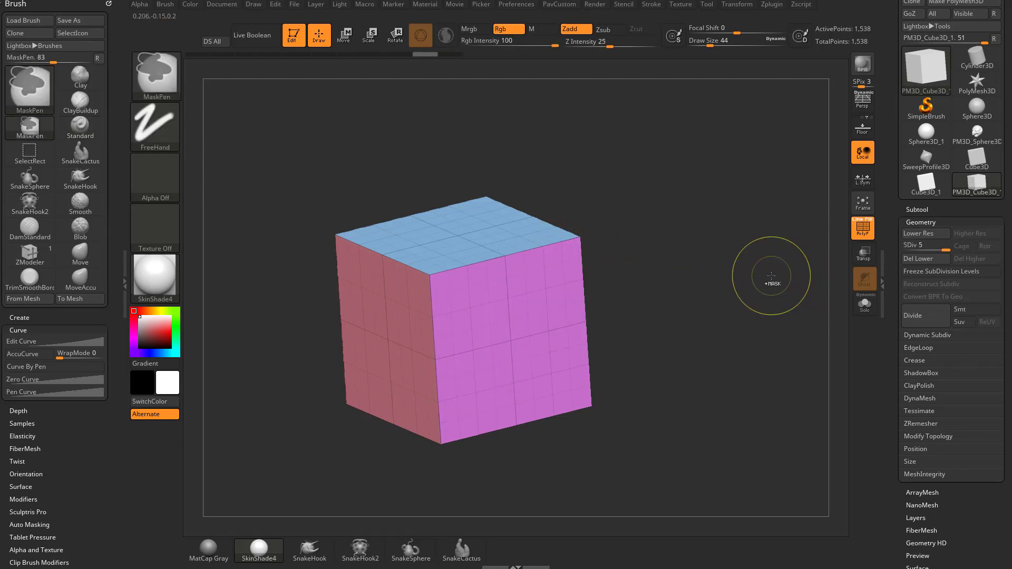
Divide the cube repeatedly without smoothing up to subdivision level 8
key("ctrl+d")
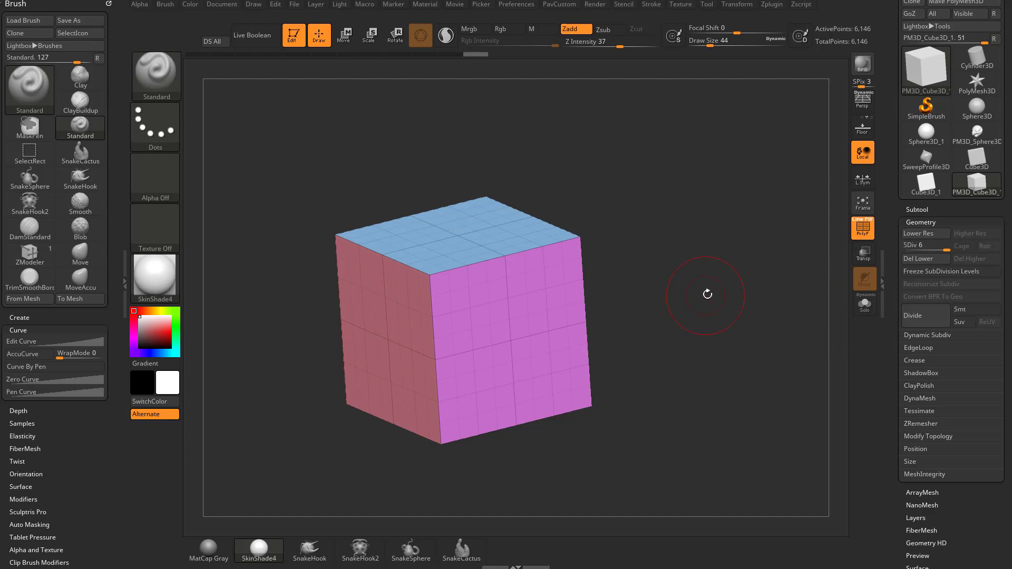
left_click_drag(708, 294, 734, 285)
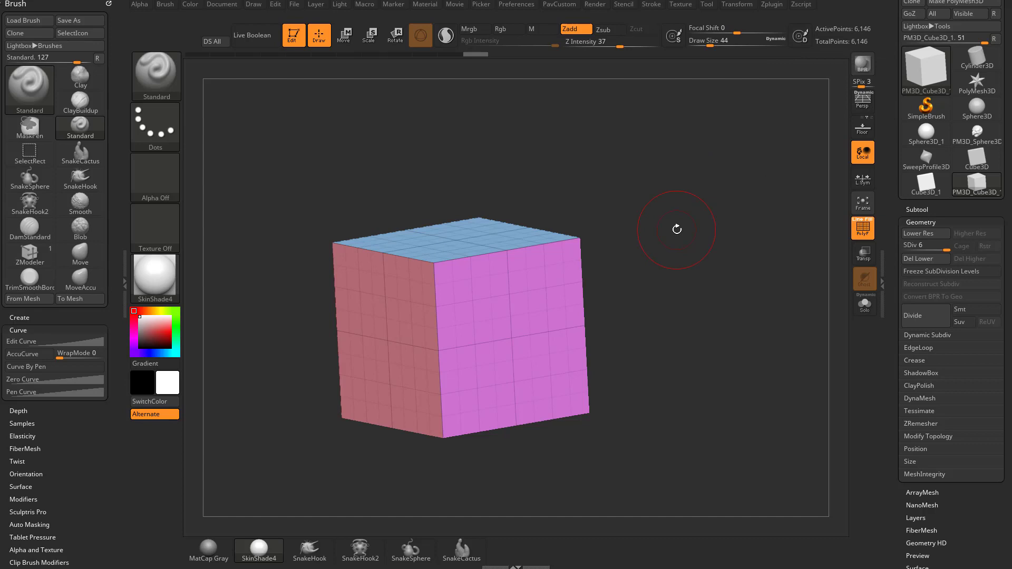
key("ctrl+d")
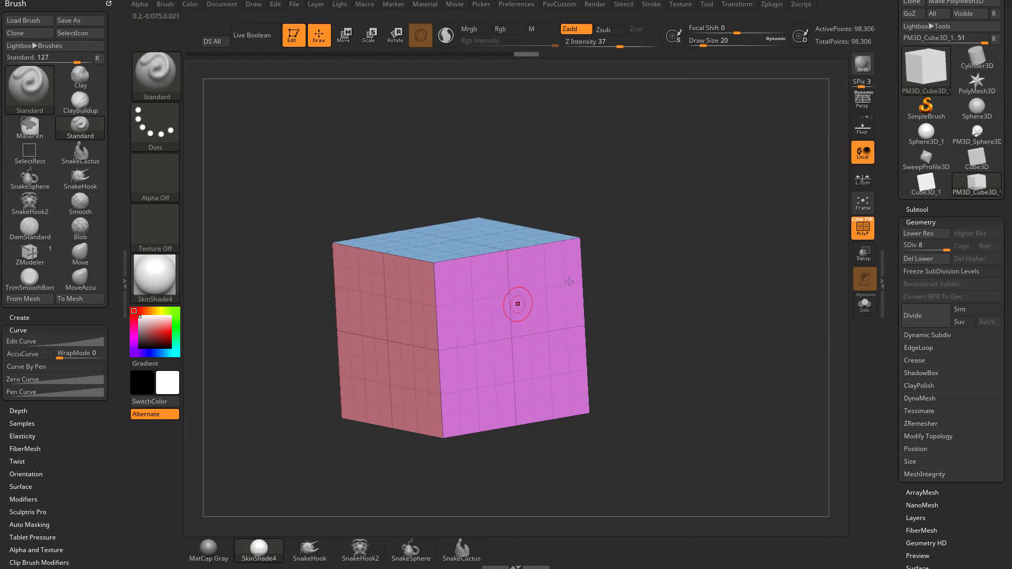
Try sculpting Standard brush strokes on the cube's side face at subdivision level 8, using draw size 25 with the polyframe hidden
left_click_drag(668, 257, 701, 253)
key("s")
mouse_move(541, 265)
left_mouse_down()
mouse_move(527, 319)
mouse_move(458, 411)
mouse_move(475, 421)
left_mouse_up()
left_click(862, 229)
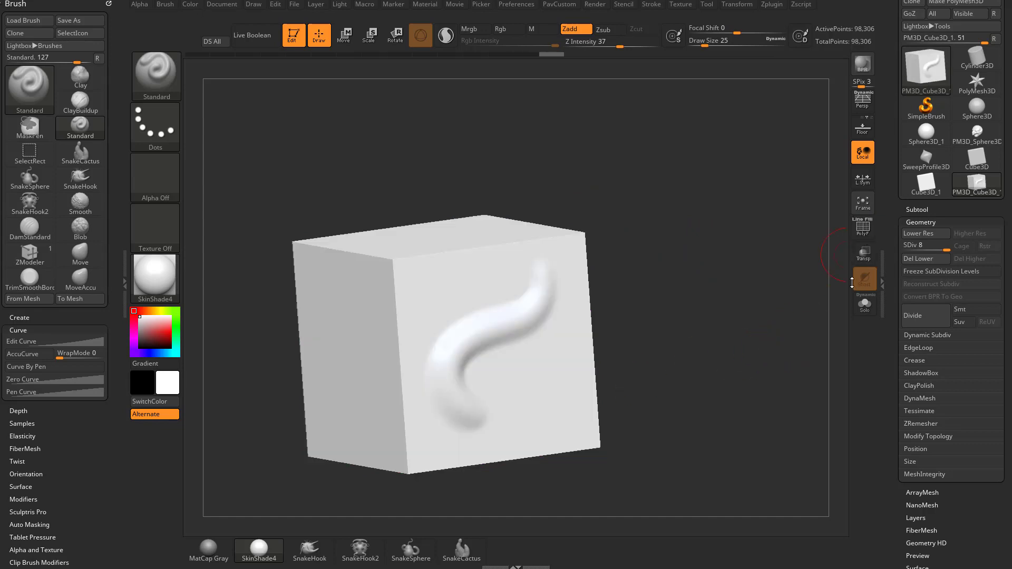
key("ctrl+z")
mouse_move(533, 264)
left_mouse_down()
mouse_move(519, 329)
mouse_move(437, 364)
mouse_move(525, 377)
left_mouse_up()
key("ctrl+z")
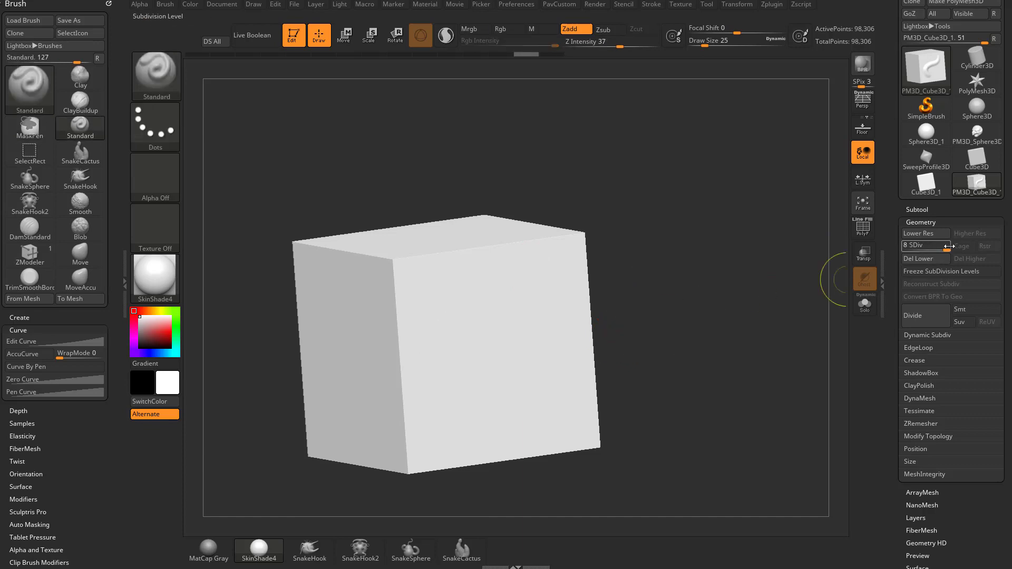
Try a Standard brush stroke across the cube's side face at subdivision level 4 and undo it
left_click_drag(947, 246, 923, 250)
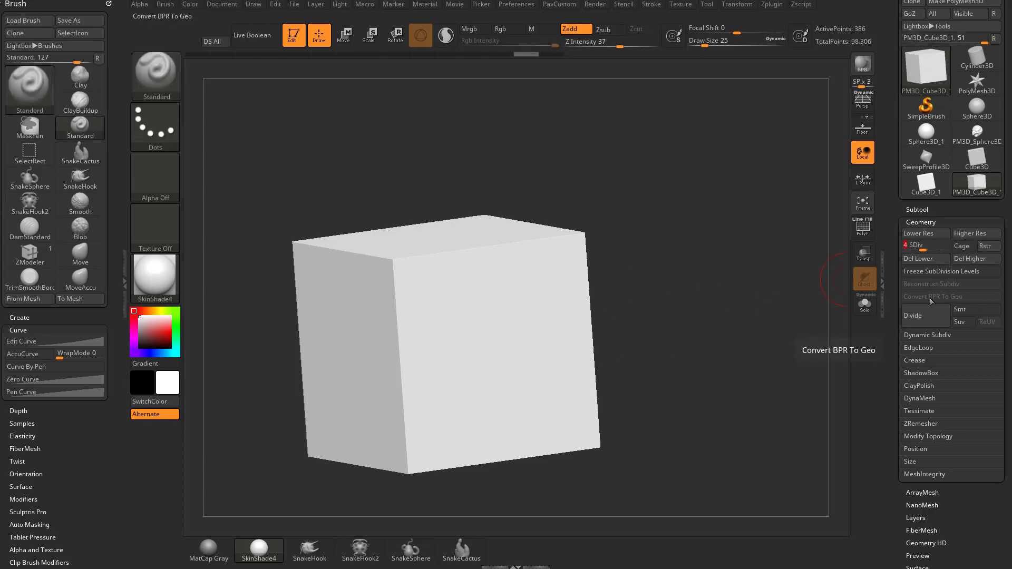
mouse_move(564, 259)
left_mouse_down()
mouse_move(556, 296)
mouse_move(458, 364)
mouse_move(519, 422)
left_mouse_up()
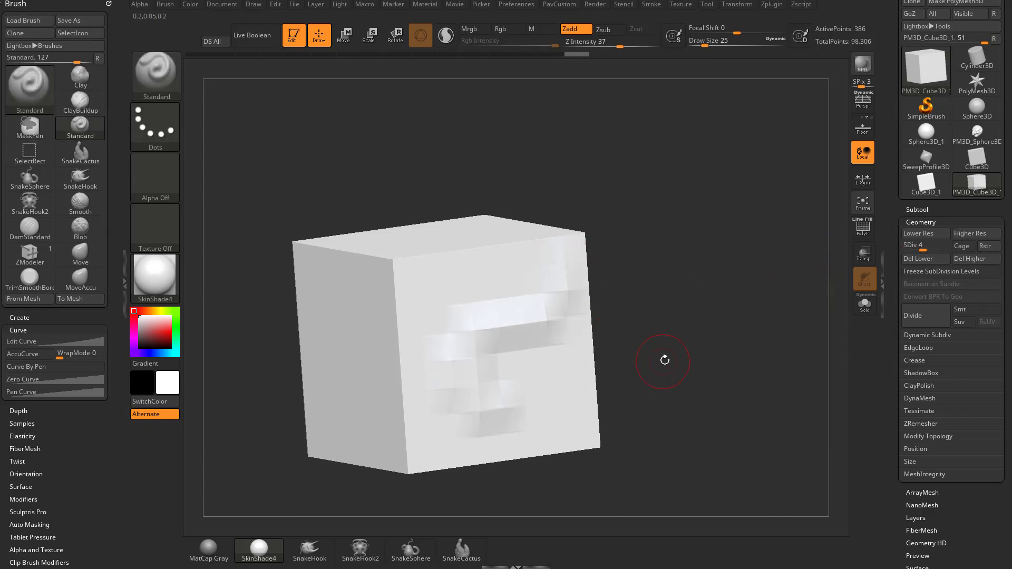
key("ctrl+z")
key("ctrl+z")
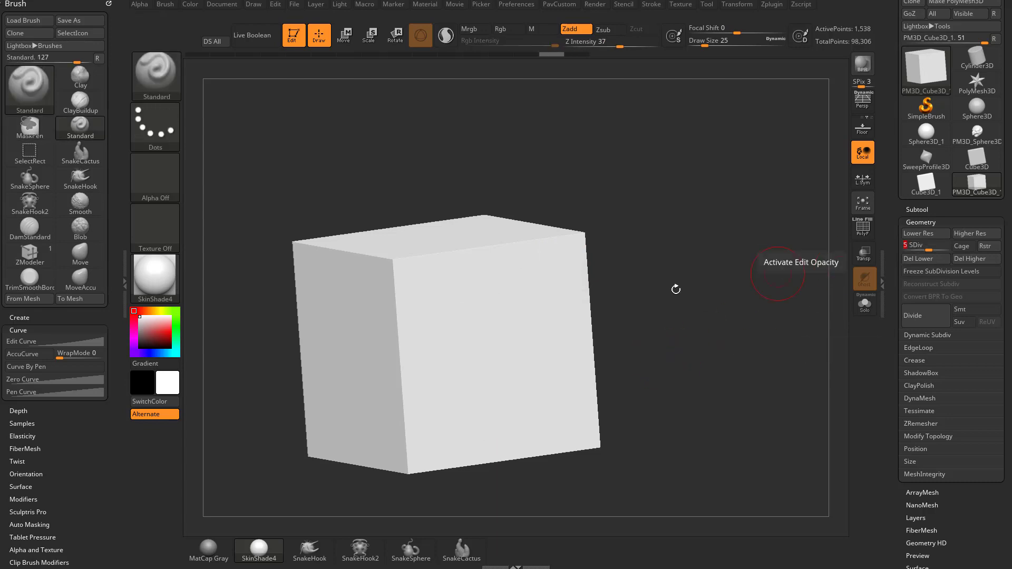
Sculpt Standard brush strokes on the cube's side face at successively higher subdivision levels, from level 5 up to level 8
left_click_drag(536, 315, 516, 397)
left_click(935, 248)
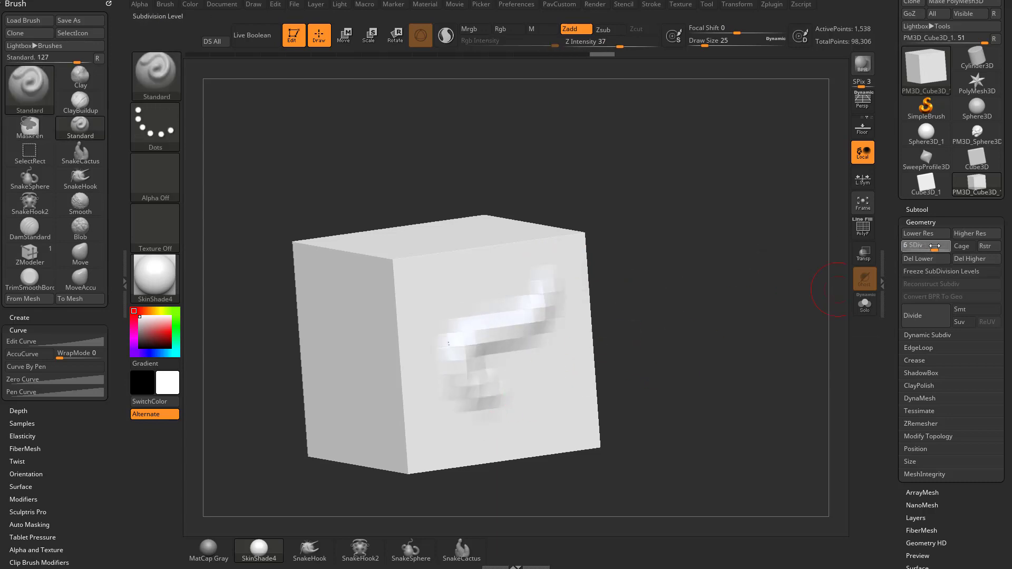
mouse_move(570, 303)
left_mouse_down()
mouse_move(481, 441)
mouse_move(432, 422)
left_mouse_up()
left_click(940, 247)
mouse_move(483, 314)
left_mouse_down()
mouse_move(437, 240)
mouse_move(422, 380)
left_mouse_up()
left_click(927, 315)
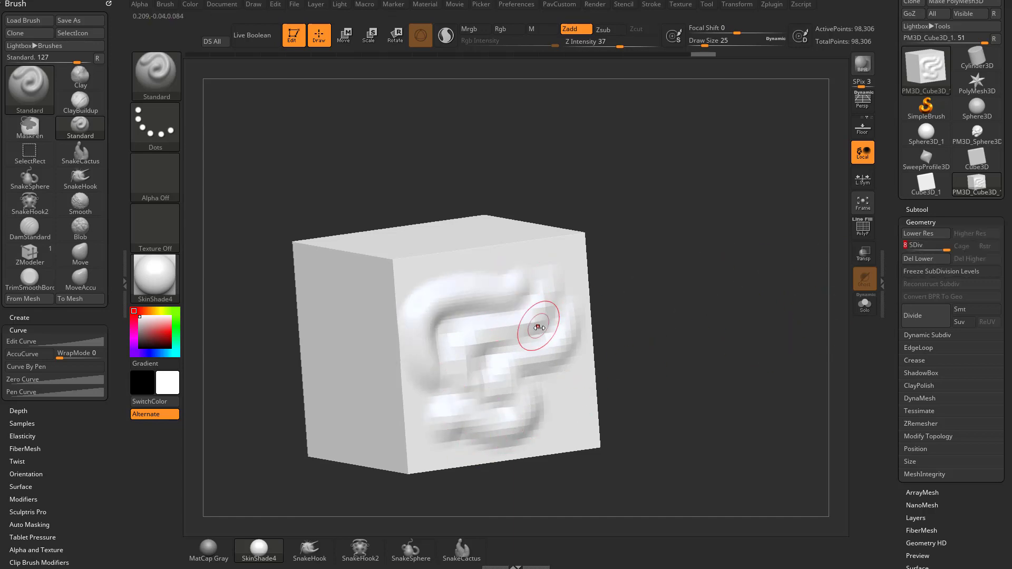
left_click_drag(557, 426, 567, 430)
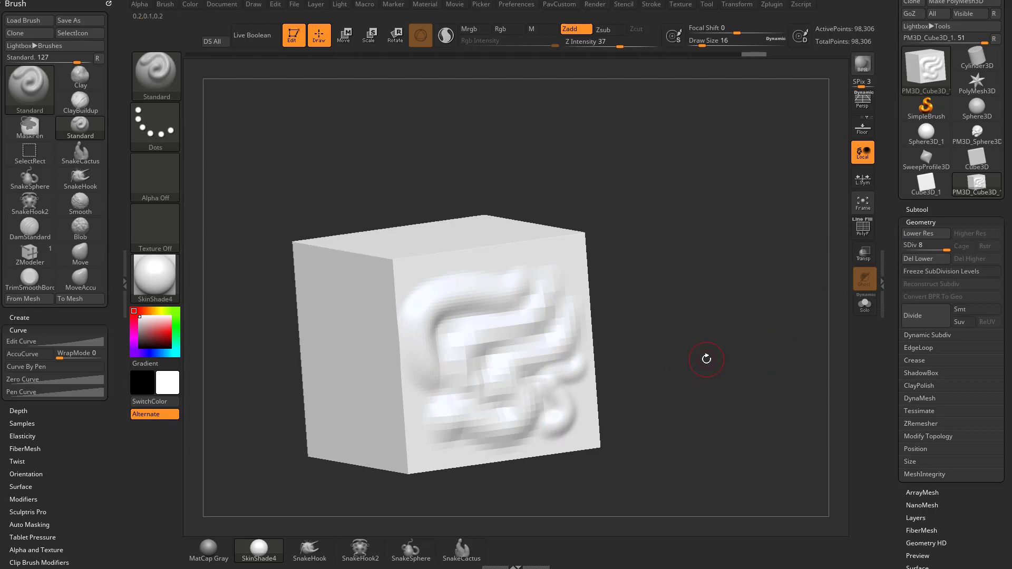
Carve a curved groove between the sculpted strokes at level 8 with draw size 16, and smooth along it
right_click_drag(668, 333, 690, 277, "ctrl")
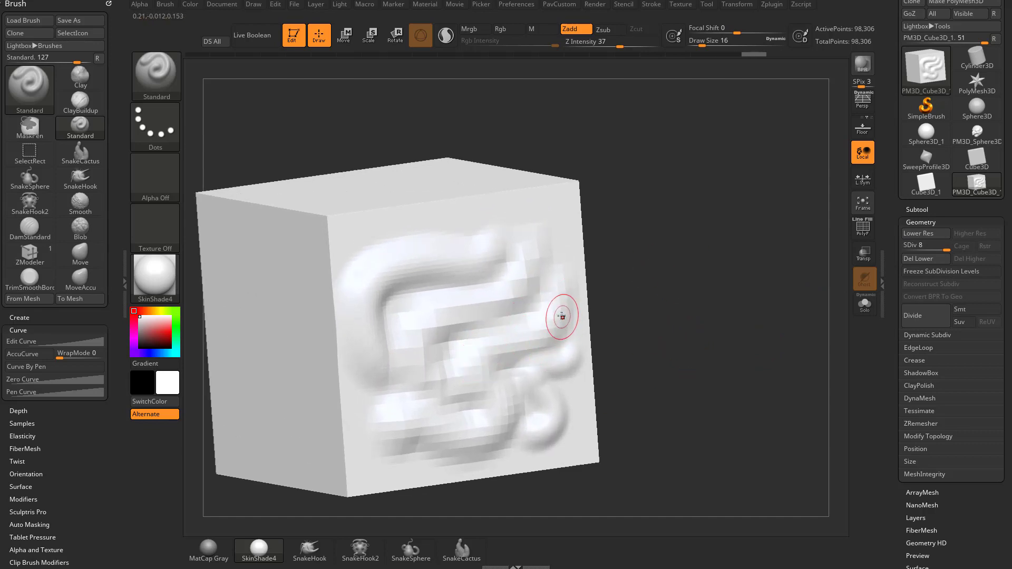
mouse_move(545, 332)
left_mouse_down()
mouse_move(479, 349)
mouse_move(473, 392)
mouse_move(486, 356)
mouse_move(559, 320)
left_mouse_up()
left_click_drag(470, 363, 565, 305, "alt")
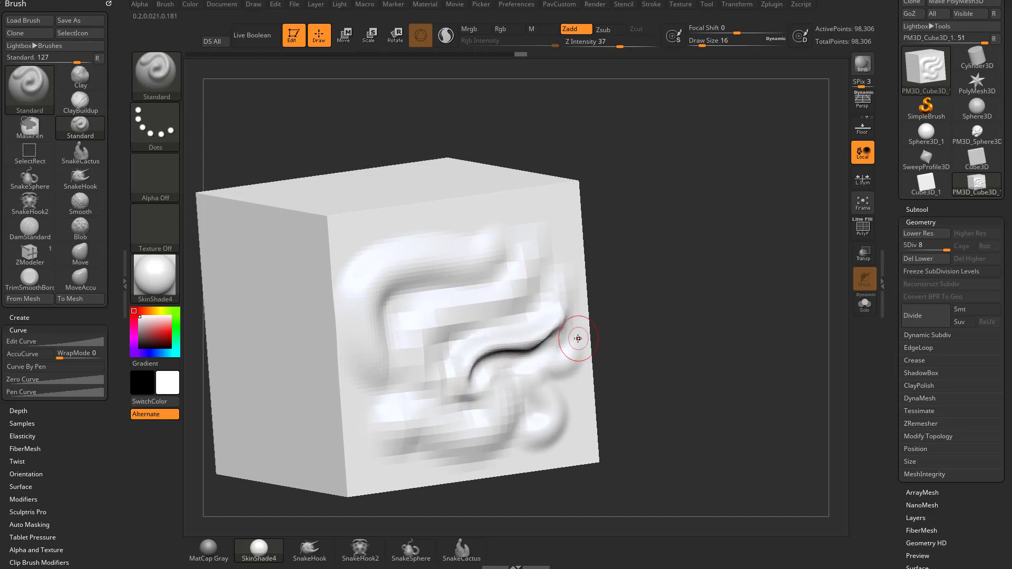
key("shift")
mouse_move(473, 363)
left_mouse_down("shift")
mouse_move(535, 346)
mouse_move(570, 317)
left_mouse_up("shift")
left_click_drag(678, 296, 702, 299)
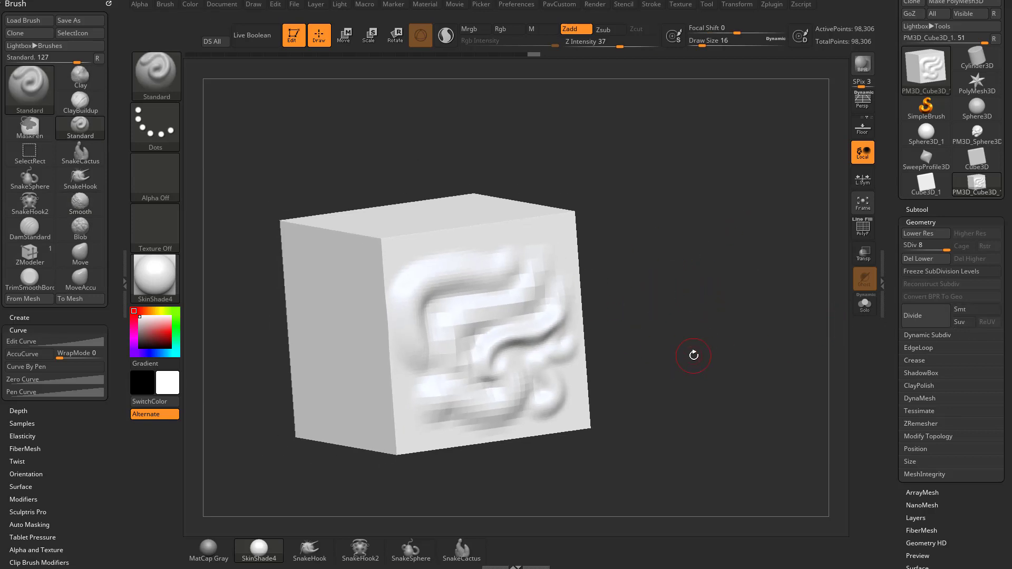
Rewind the undo history past all sculpted strokes to the plain cube at subdivision level 1, and display the polyframe
key("bracketright")
left_click_drag(698, 350, 734, 329)
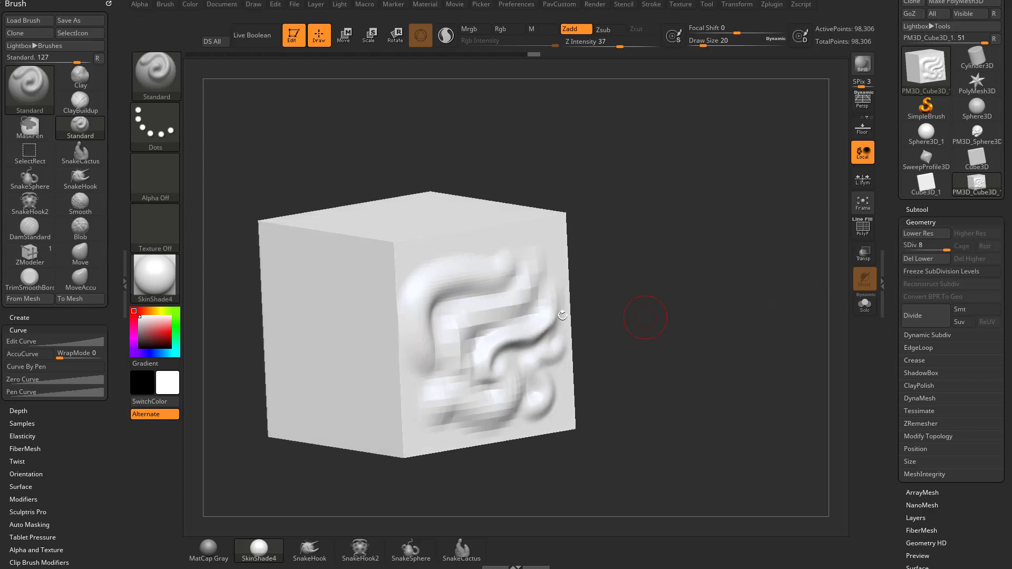
key("ctrl")
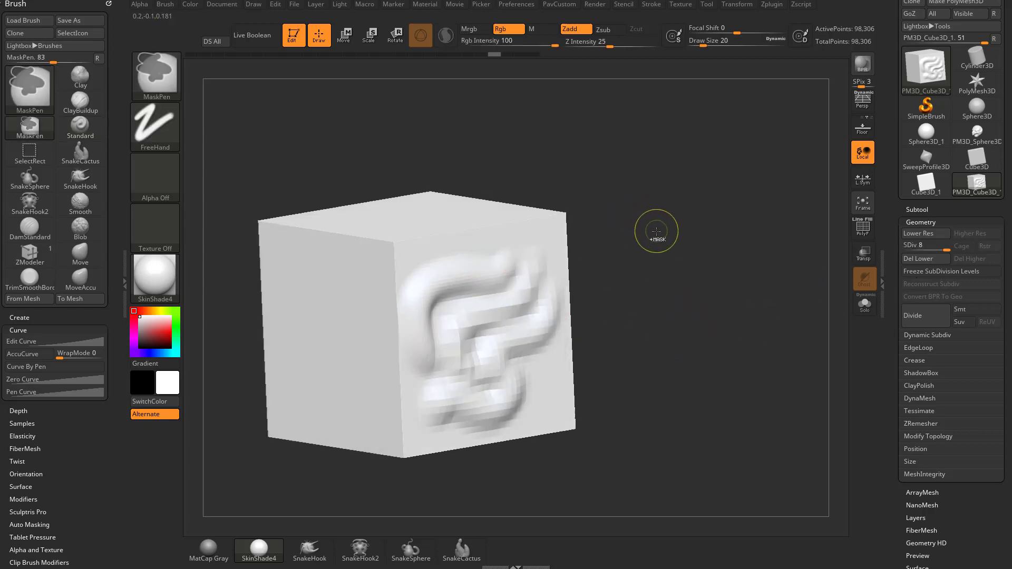
key("shift+d")
key("shift+d")
key("shift+d")
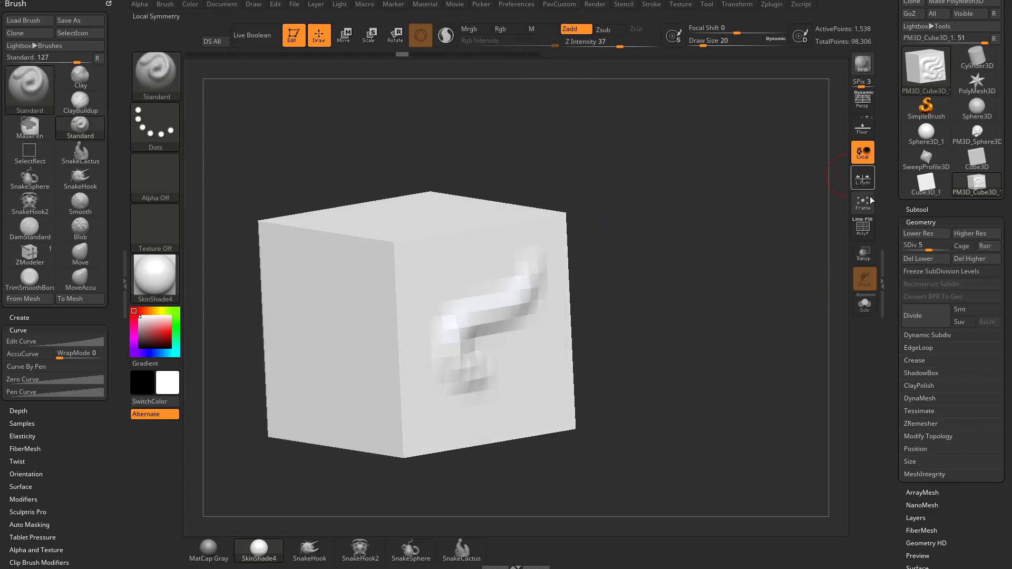
left_click(863, 227)
left_click_drag(403, 55, 362, 56)
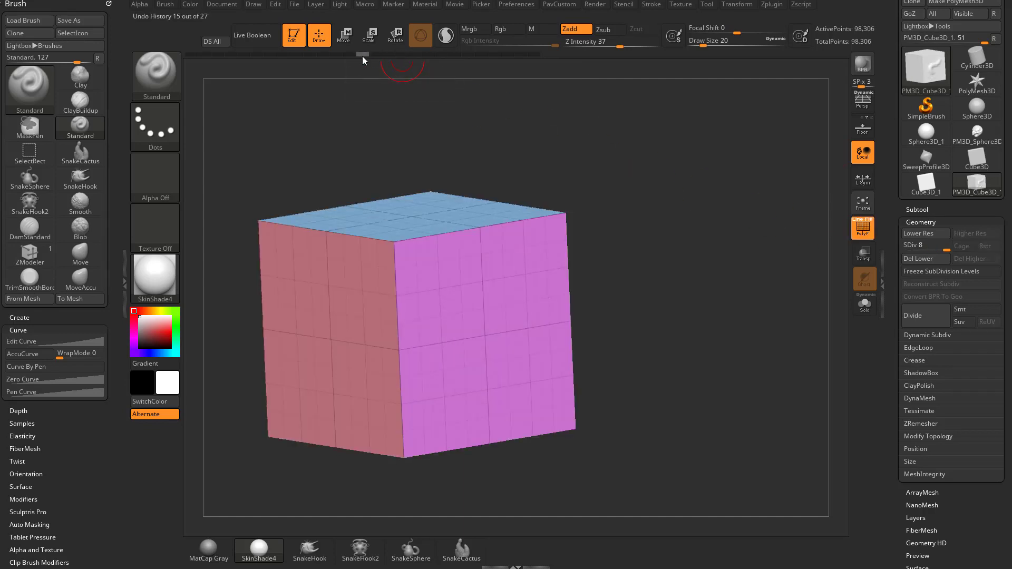
left_click_drag(301, 60, 267, 63)
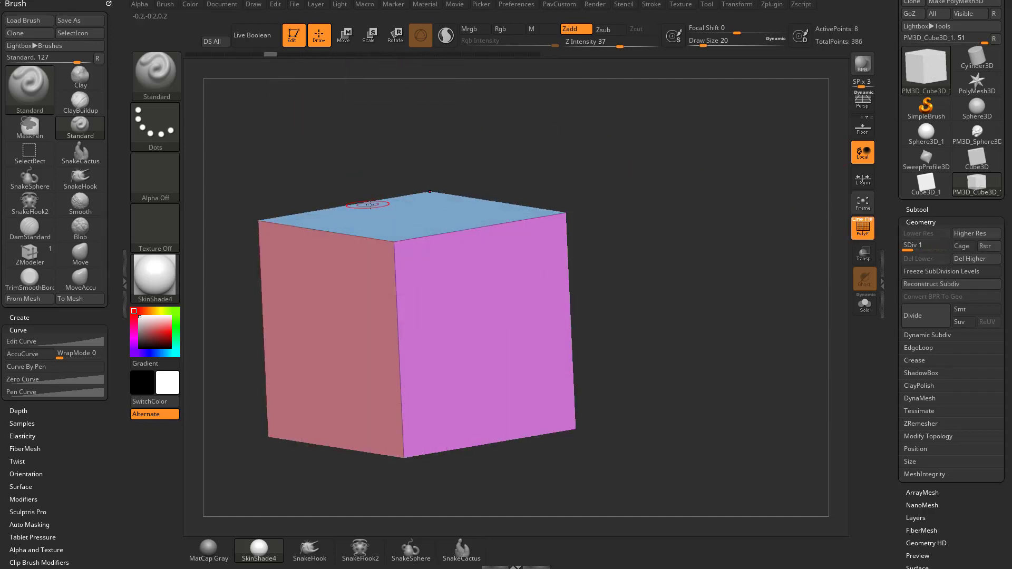
Turn on smoothing for subdivision and delete the cube's higher subdivision levels
left_click_drag(709, 274, 731, 310)
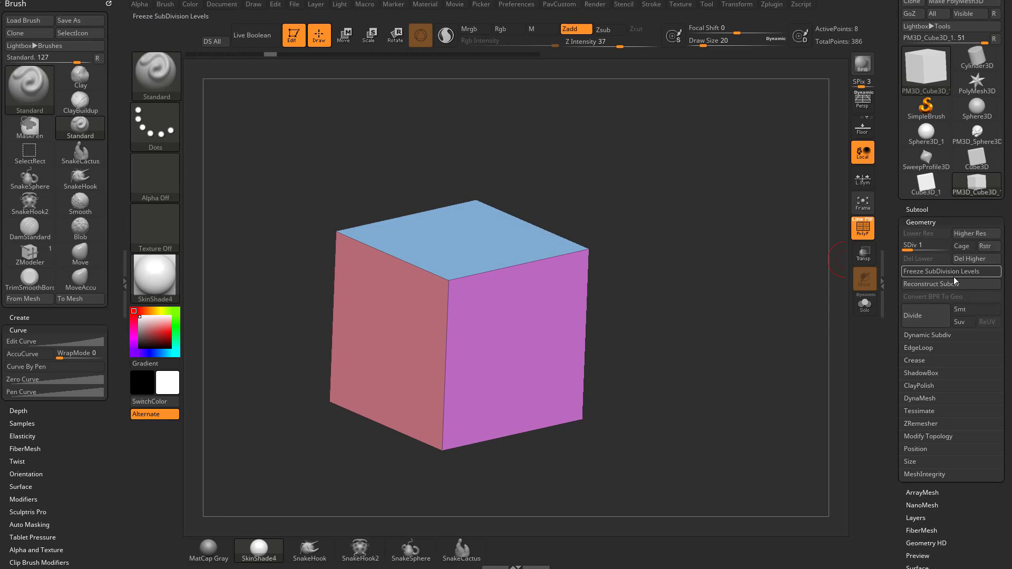
left_click(966, 312)
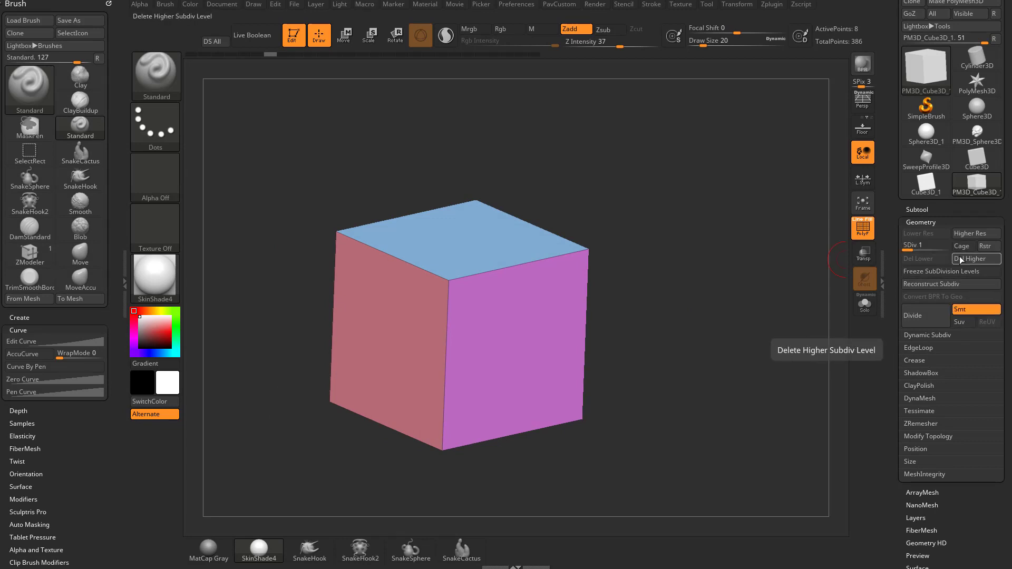
left_click(974, 259)
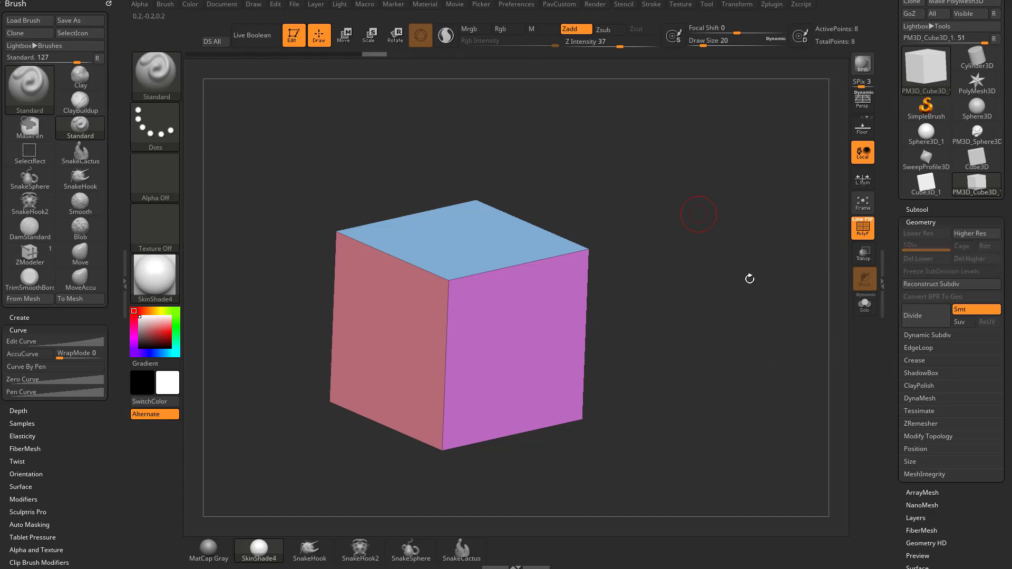
mouse_move(750, 278)
left_mouse_down()
mouse_move(828, 265)
mouse_move(710, 280)
mouse_move(767, 280)
left_mouse_up()
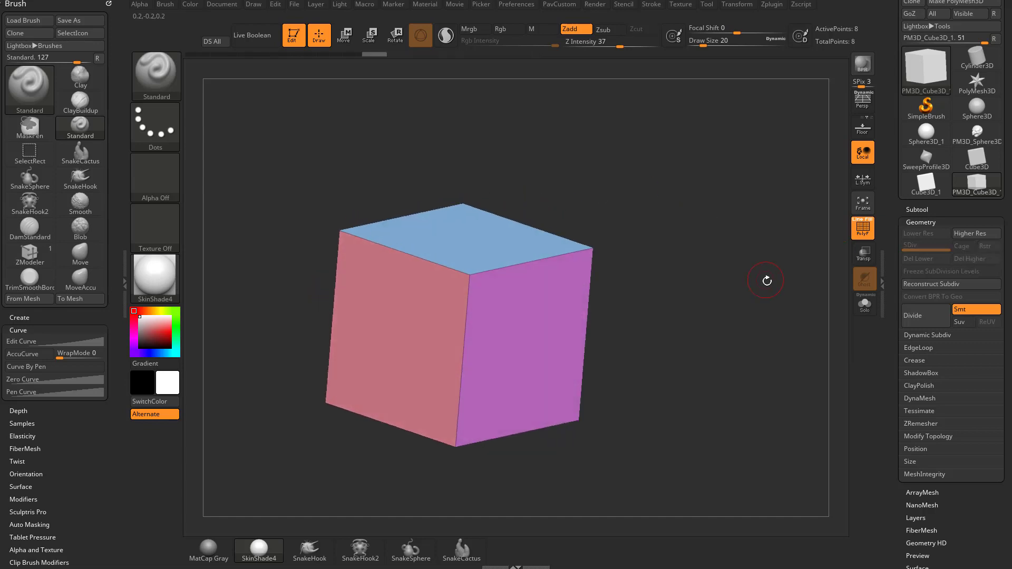
Try dividing the cube once with smoothing on, and undo the division
left_click(918, 315)
left_click_drag(666, 337, 607, 305, "shift")
key("ctrl+z")
left_click_drag(685, 304, 632, 308, "shift")
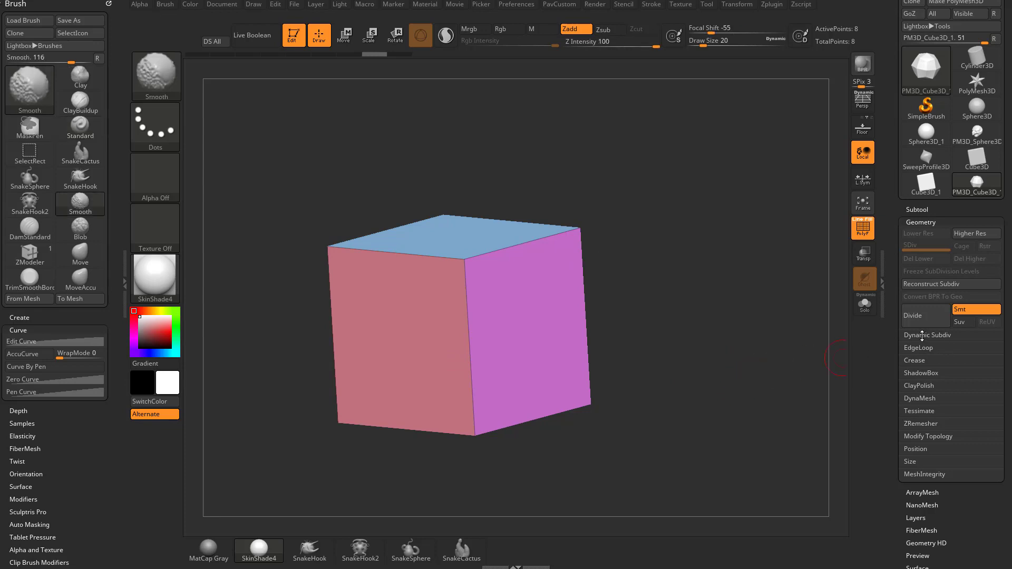
Divide the cube with smoothing up to subdivision level 5 and compare its subdivision levels
left_click(922, 315)
left_click(922, 315)
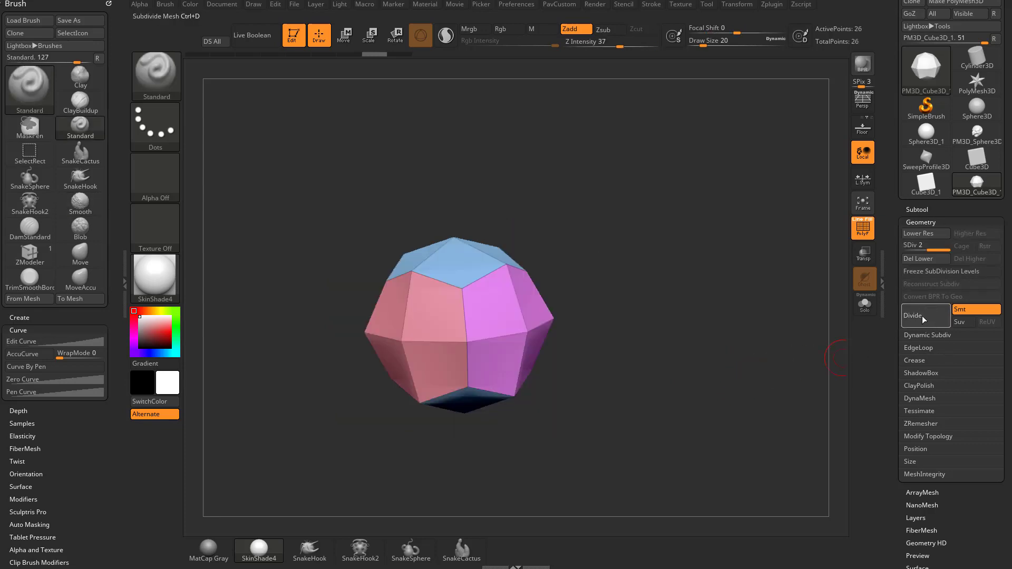
left_click(922, 315)
left_click(922, 316)
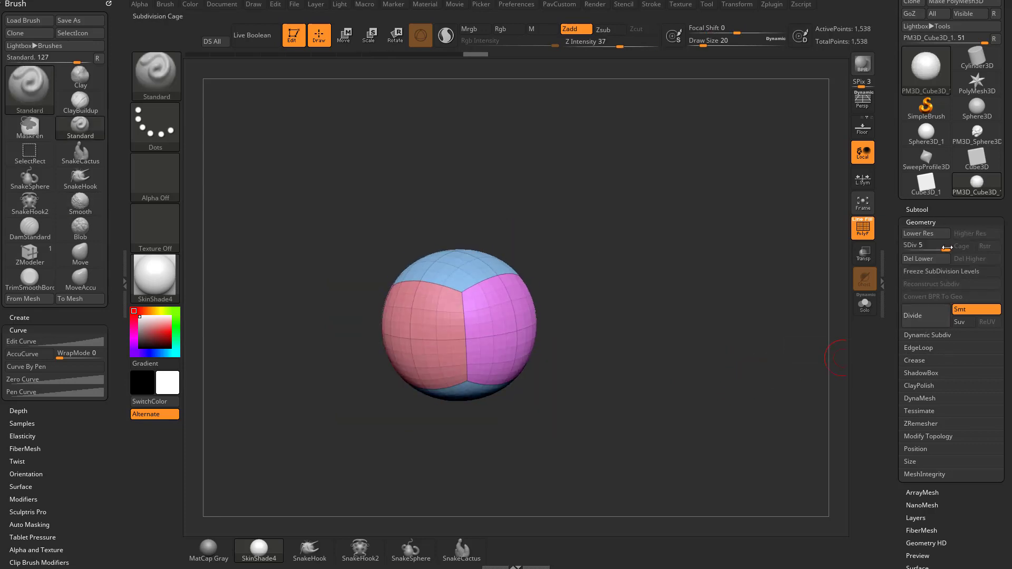
left_click_drag(924, 247, 949, 251)
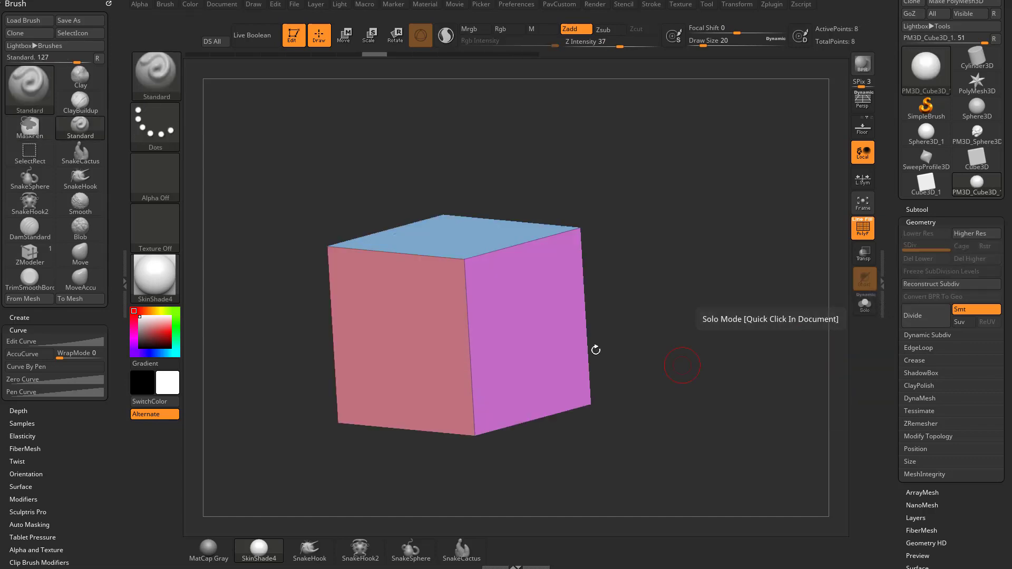
Enable Dynamic Subdiv on the undivided cube to preview it smoothed
left_click(922, 335)
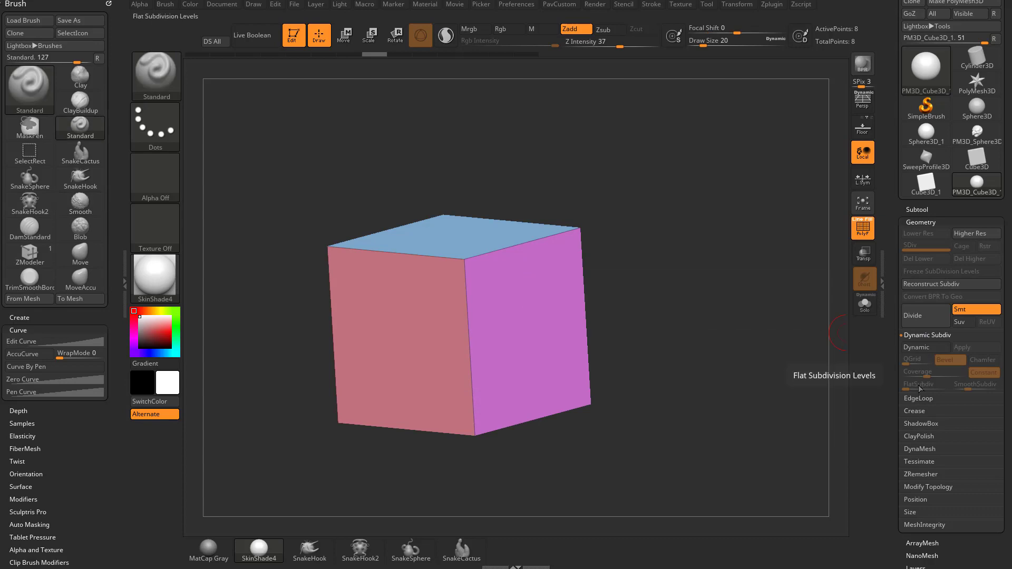
left_click(923, 349)
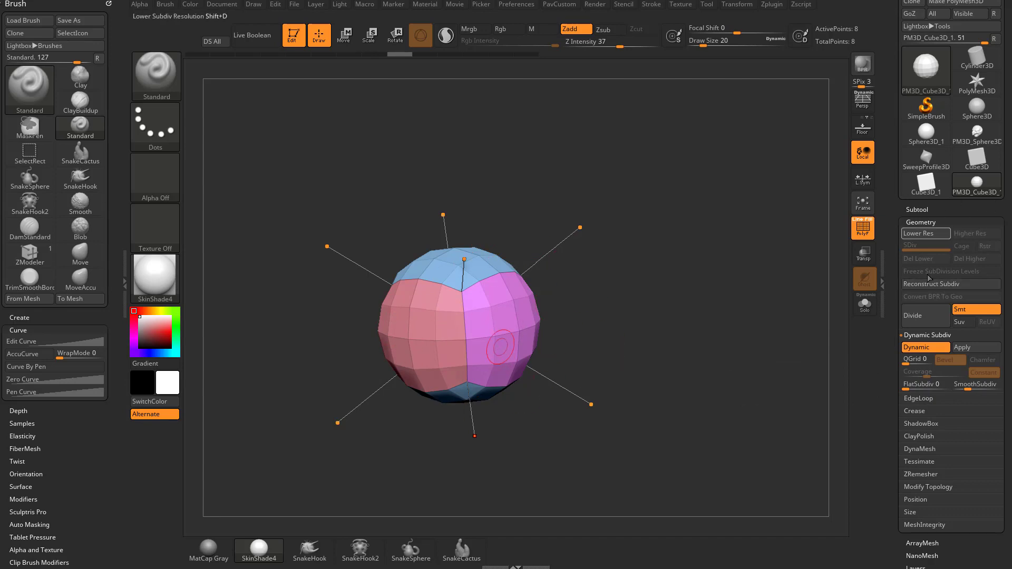
left_click_drag(722, 318, 828, 333)
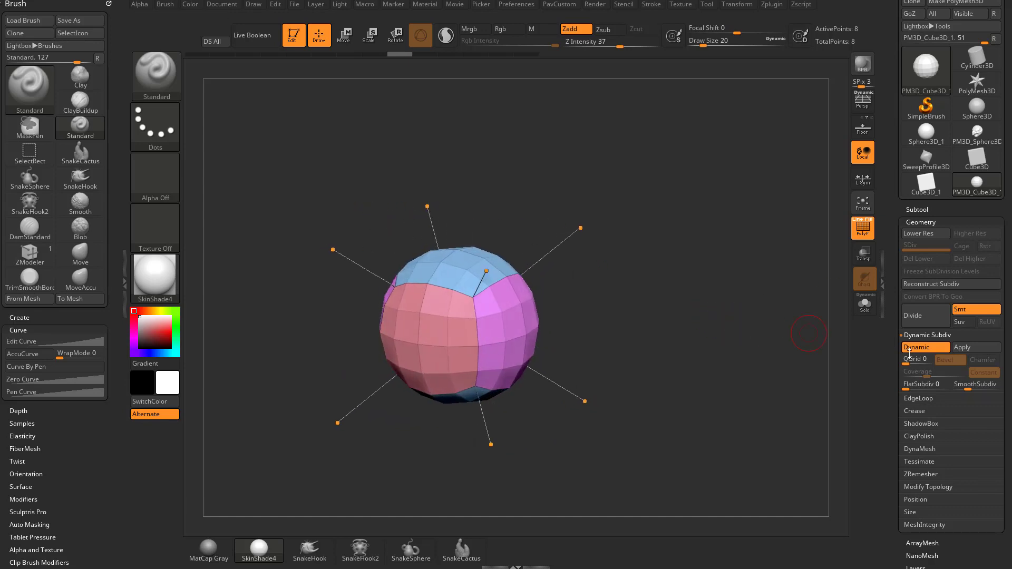
Compare the cube with Dynamic Subdiv off and on, ending with it on, and examine the smoothed preview from several angles
left_click(926, 352)
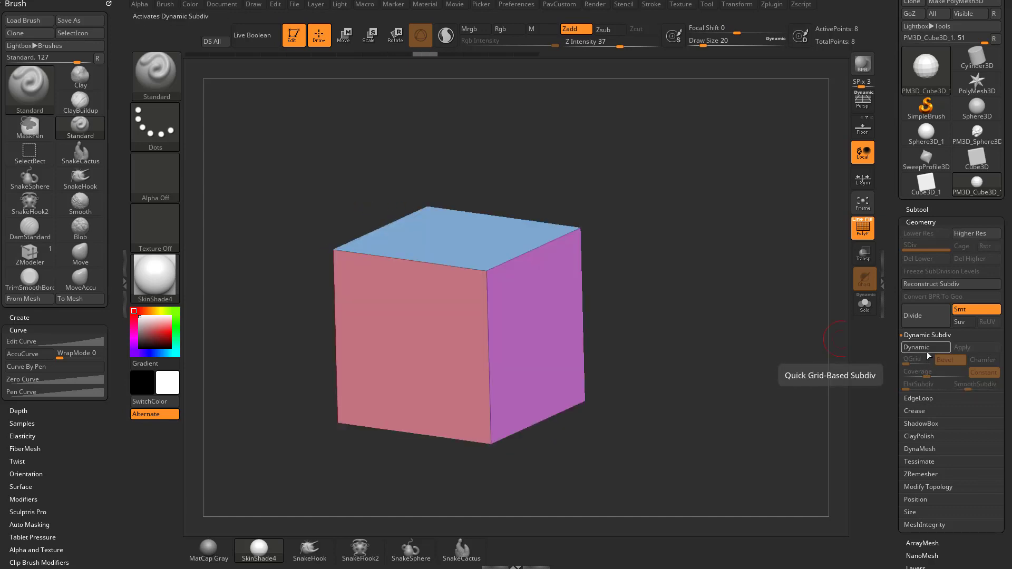
left_click(931, 353)
left_click_drag(731, 344, 776, 367)
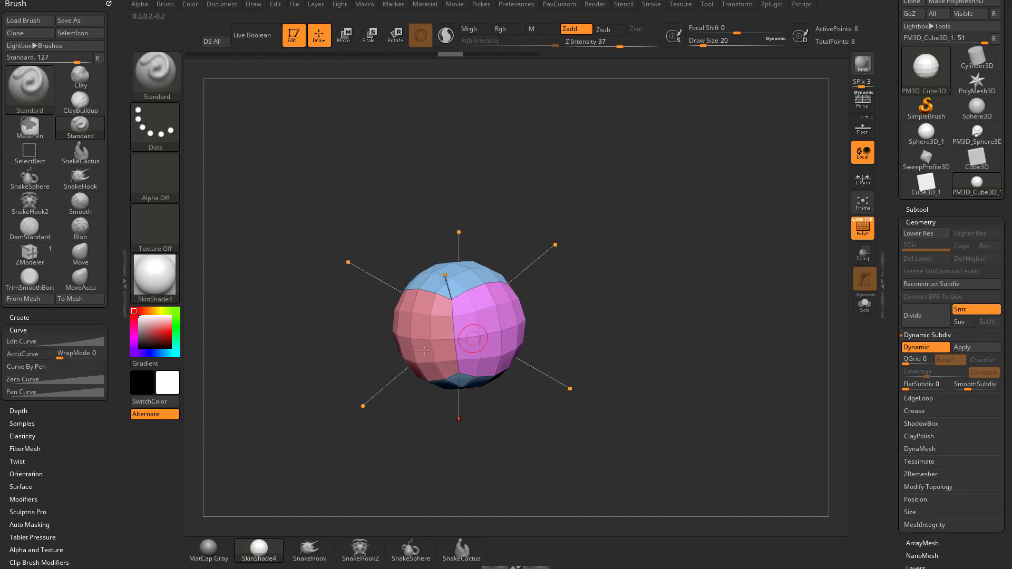
left_click_drag(583, 316, 758, 321)
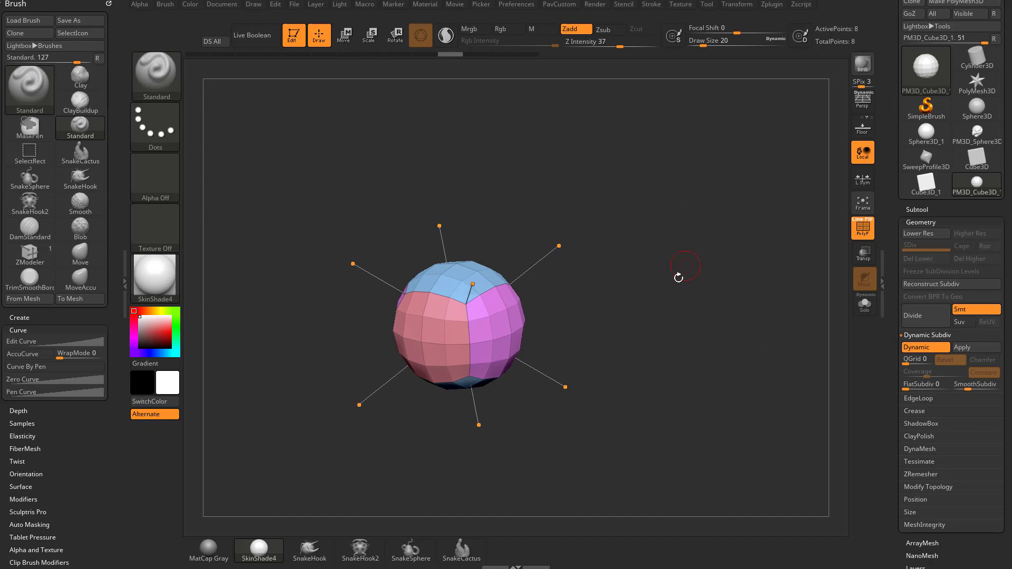
left_click_drag(679, 278, 726, 287)
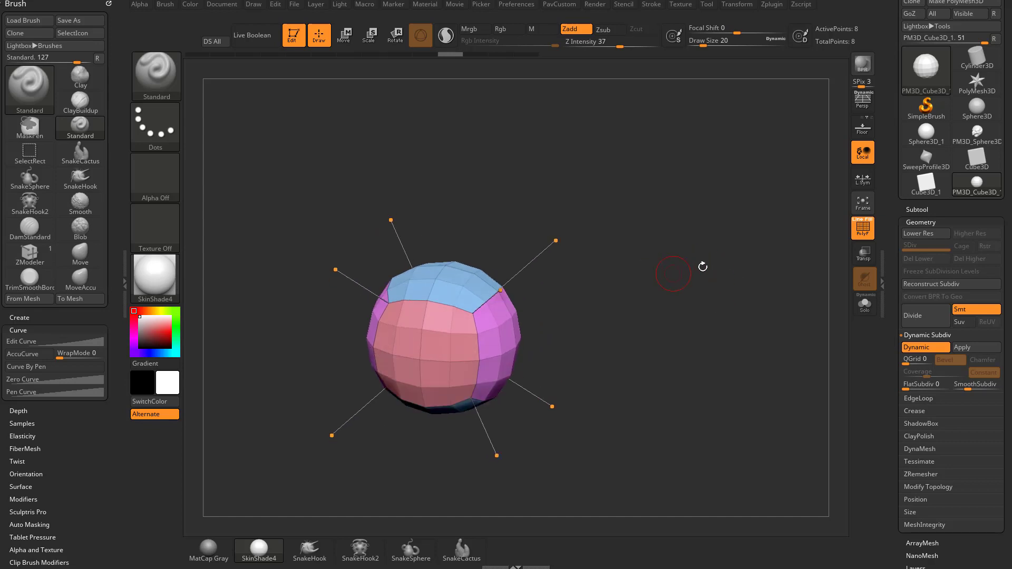
Select the ZModeler brush
key("b")
key("z")
key("m")
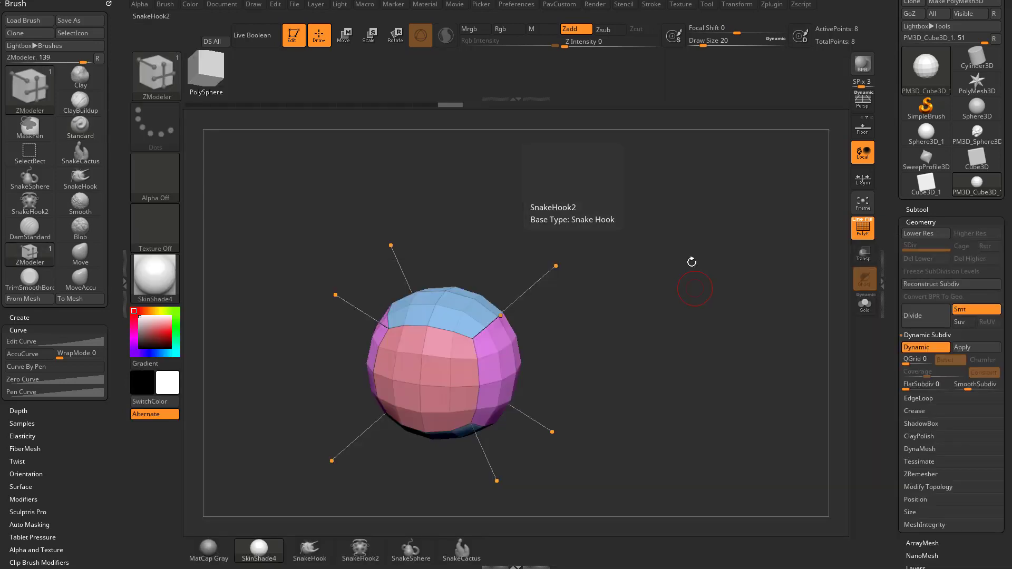
Switch Dynamic Subdiv off and on to compare the base cube with its smoothed preview, leaving it off
left_click(921, 350)
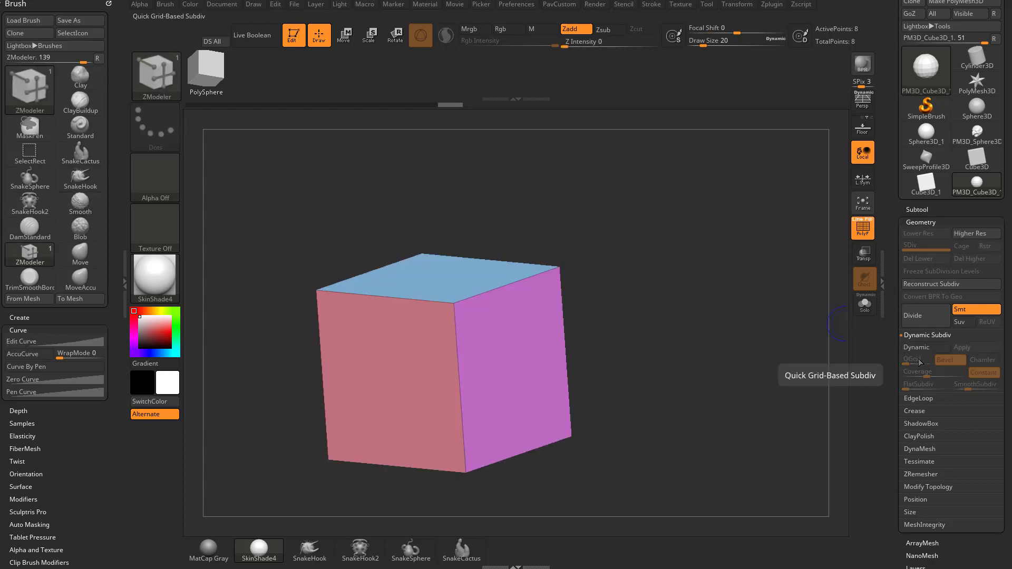
left_click(919, 359)
left_click(518, 174)
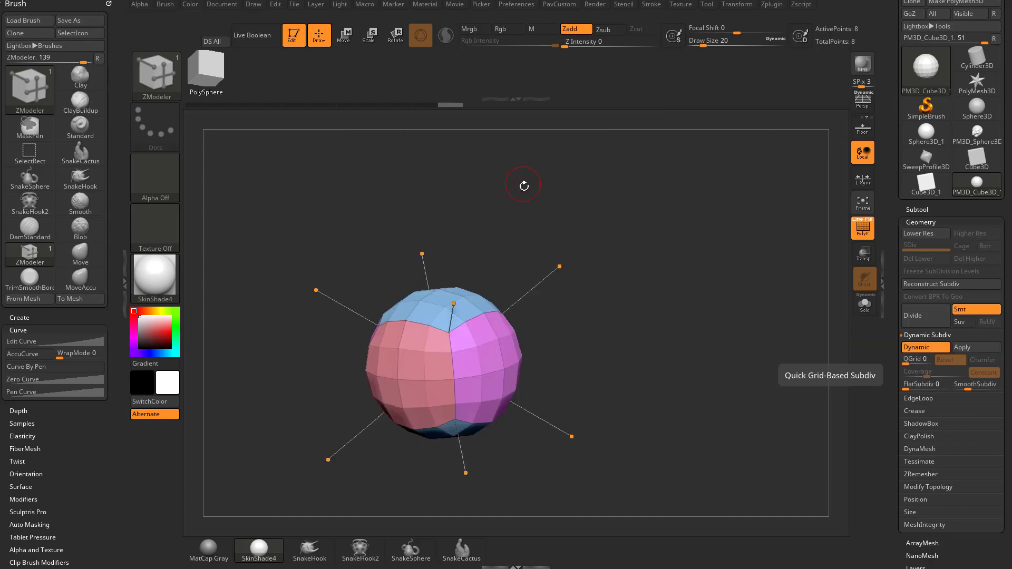
key("shift+d")
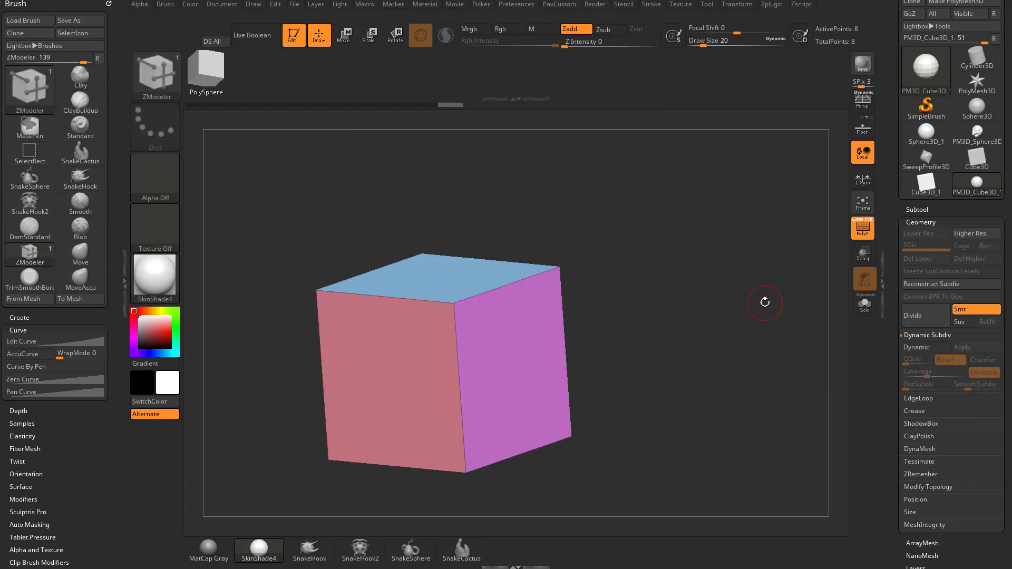
Preview the eight-point cube with Dynamic Subdiv turned on, and return to the unsmoothed mesh
key("d")
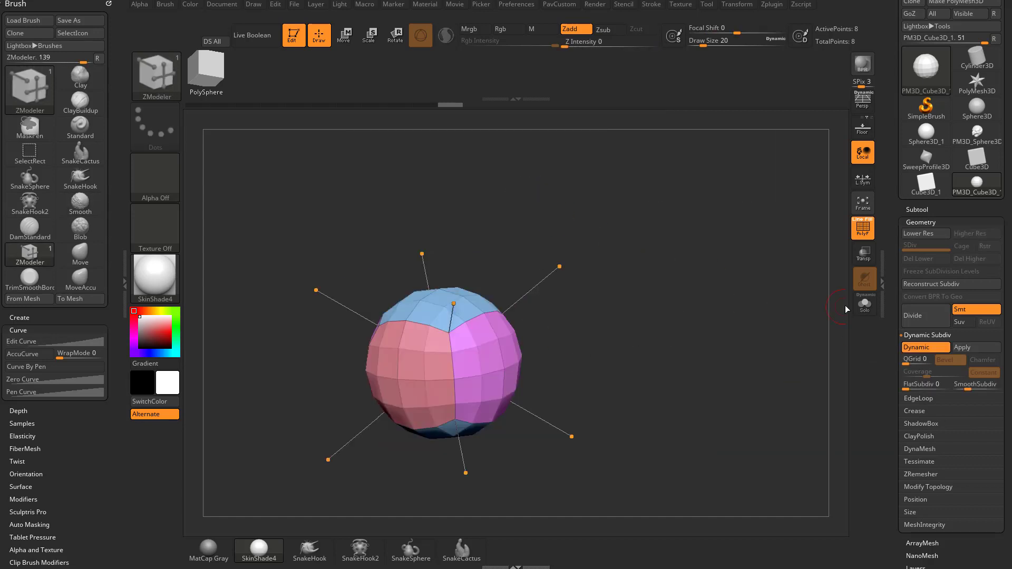
key("shift+d")
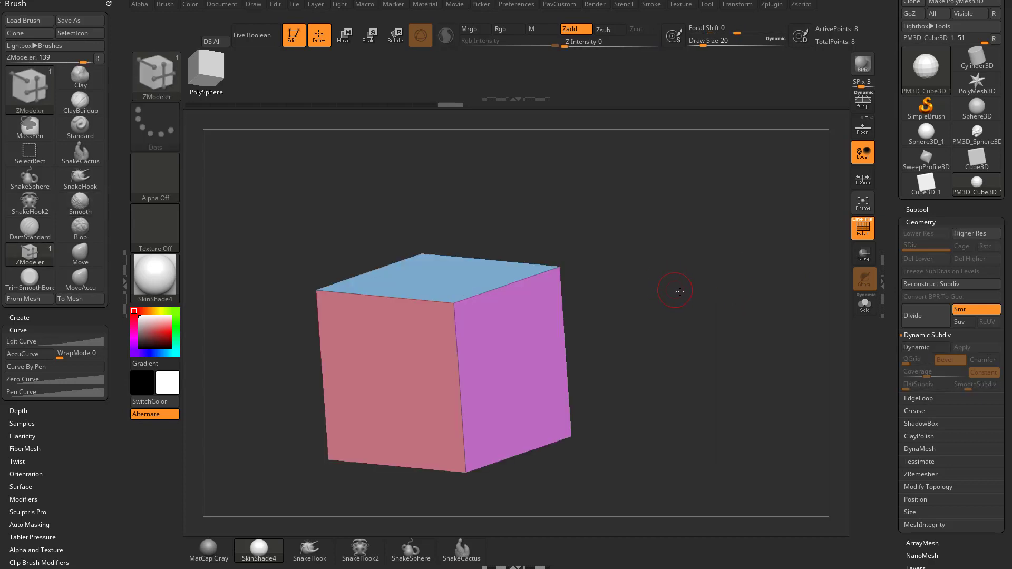
mouse_move(680, 292)
left_mouse_down()
mouse_move(707, 294)
mouse_move(679, 292)
left_mouse_up()
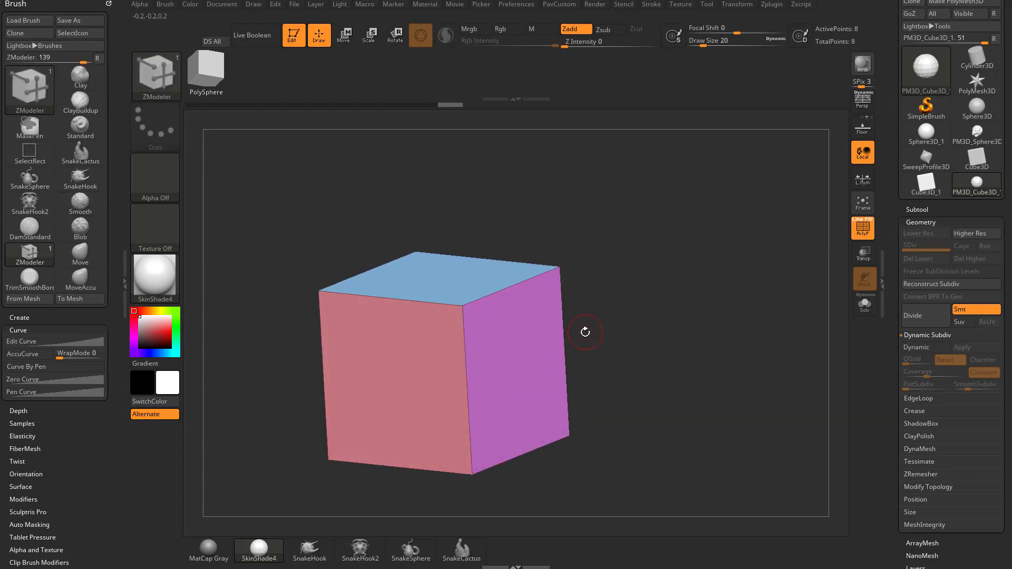
Set the ZModeler edge Insert target to Multiple EdgeLoops and insert a loop through the middle of the cube's front and top faces
left_click_drag(585, 332, 651, 316)
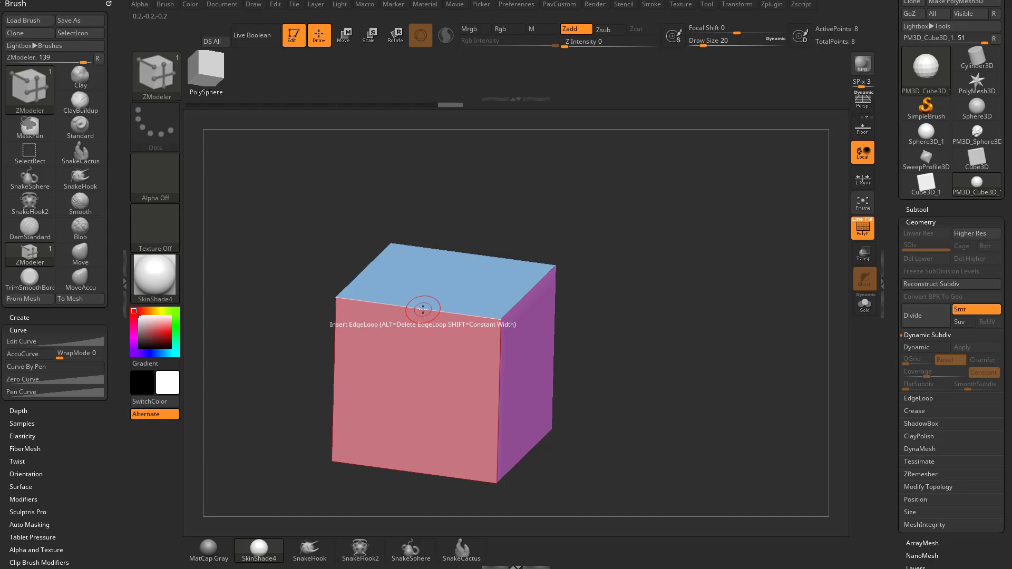
key("space")
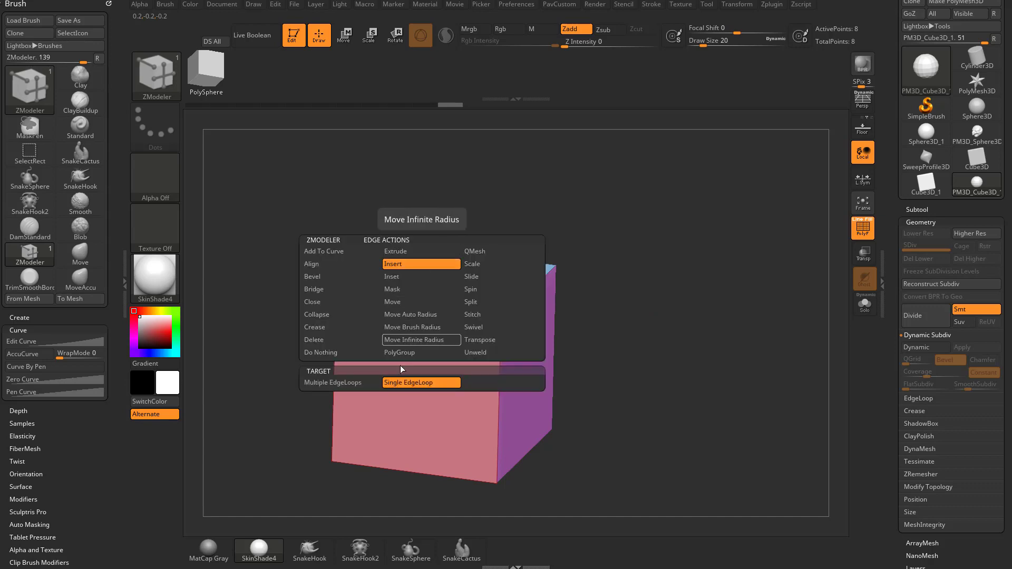
left_click(346, 384)
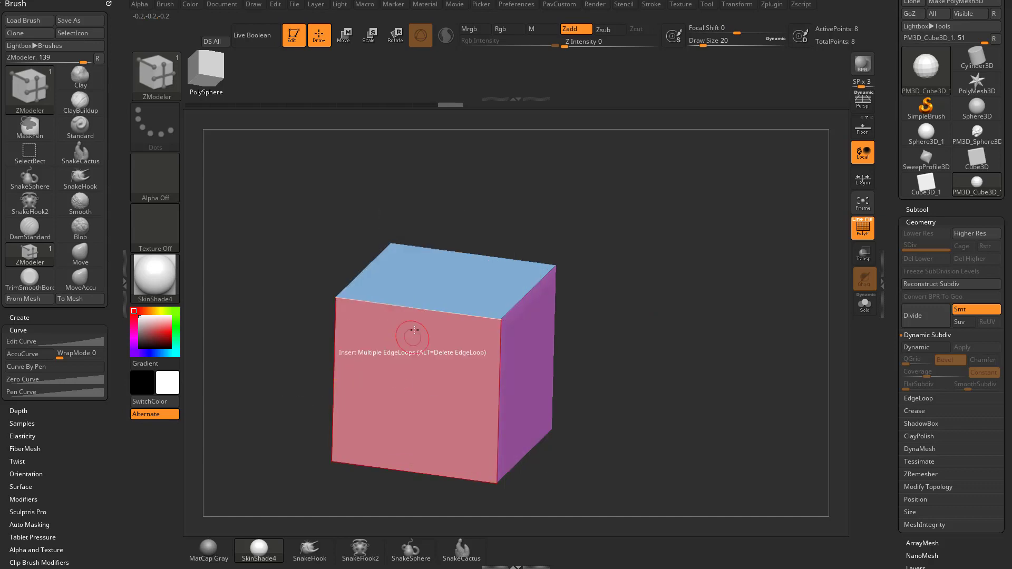
left_click(416, 310)
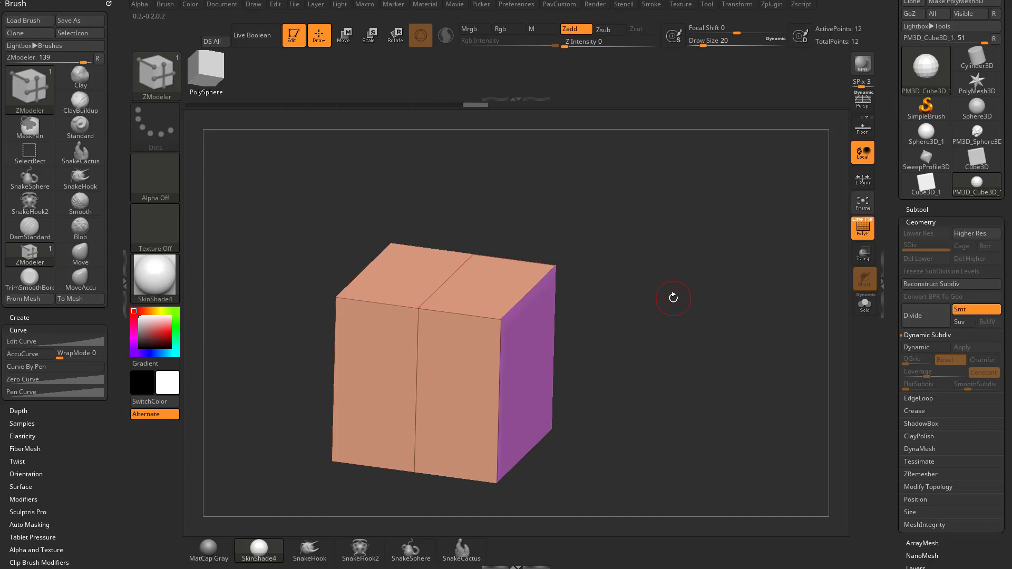
Insert centre edge loops in the cube's two remaining directions so that every face is split into four quads
left_click_drag(672, 298, 610, 290)
left_click(526, 293)
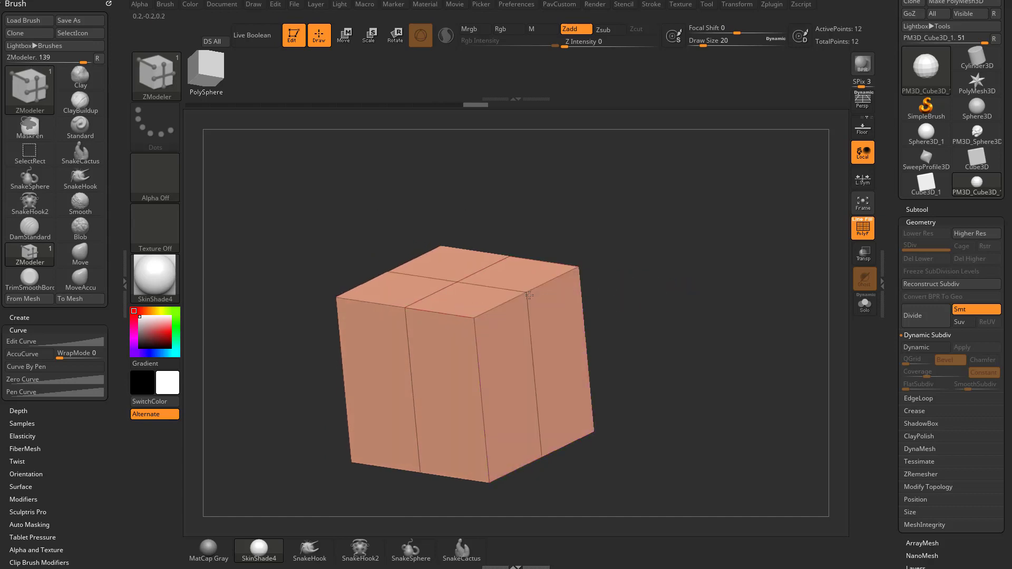
left_click(481, 401)
left_click(481, 400)
left_click_drag(689, 323, 604, 356)
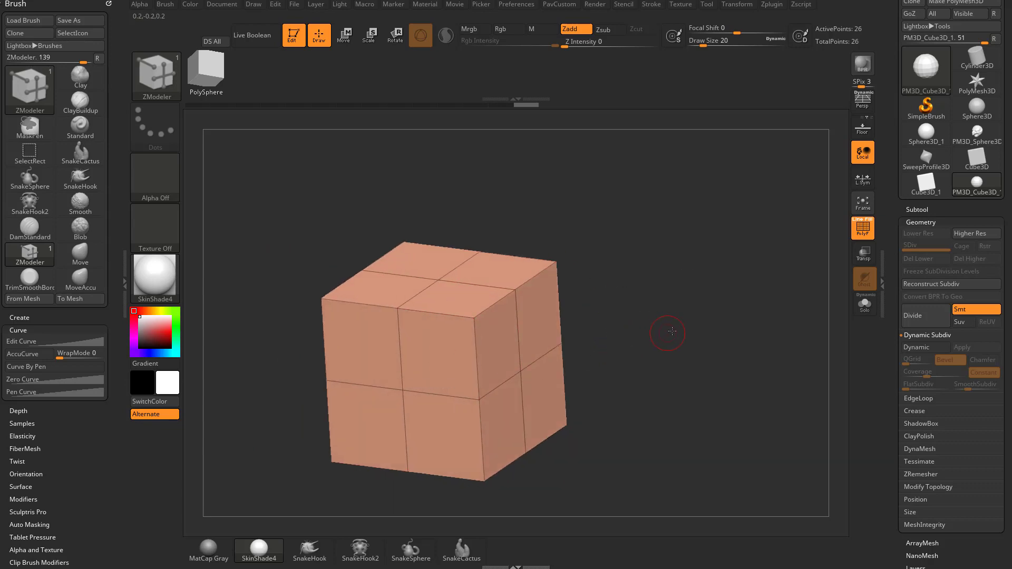
Divide the cube with Smt on to view real subdivision from the front, and undo the divisions
left_click_drag(672, 331, 749, 286)
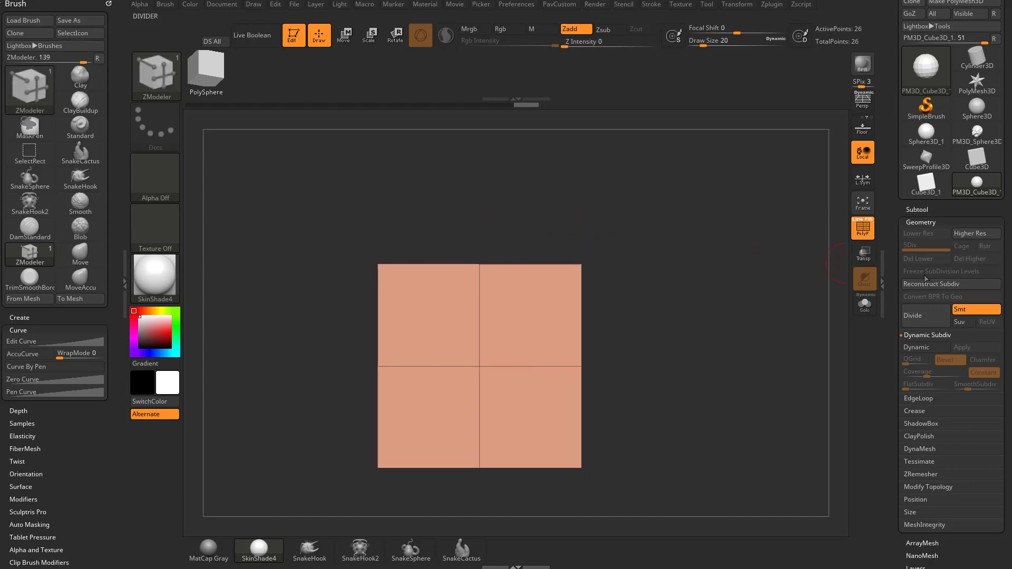
left_click(919, 315)
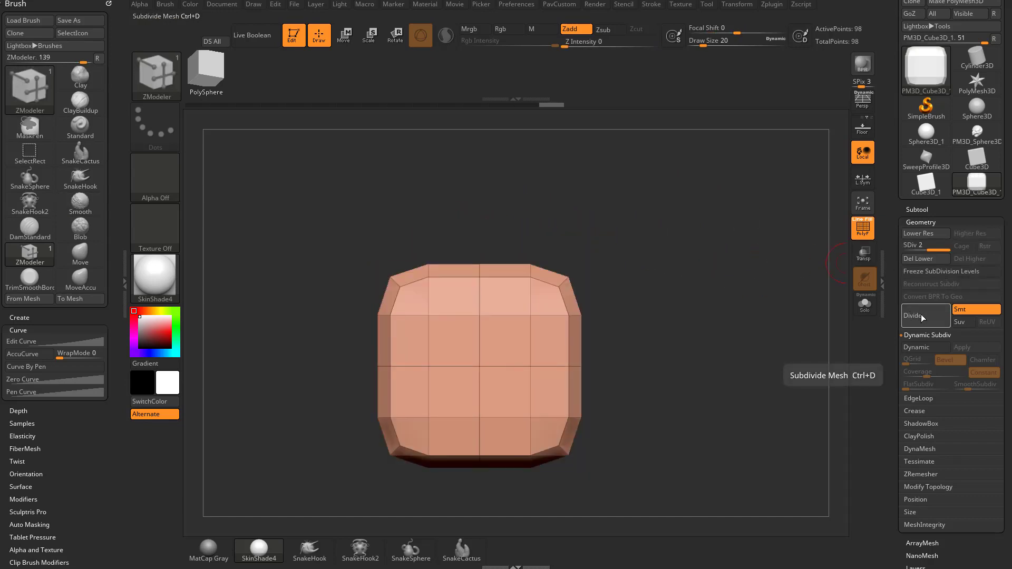
left_click(922, 314)
key("ctrl+z")
key("ctrl+z")
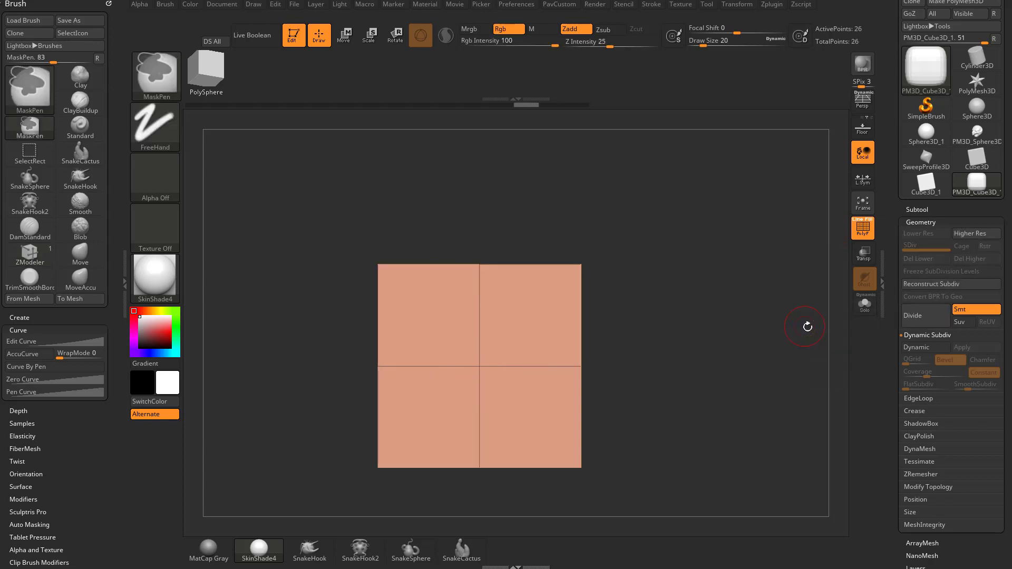
left_click(921, 315)
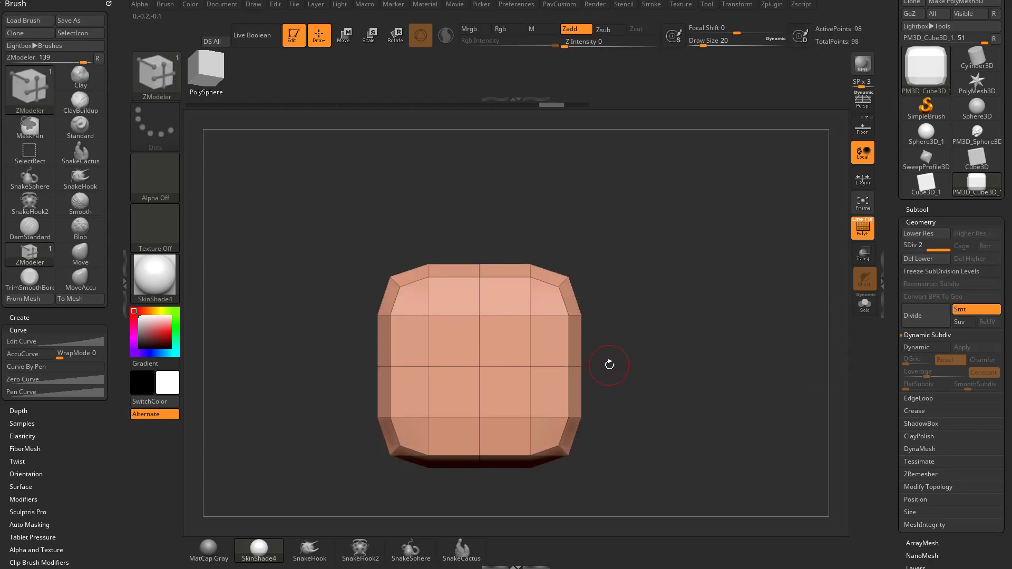
key("ctrl+z")
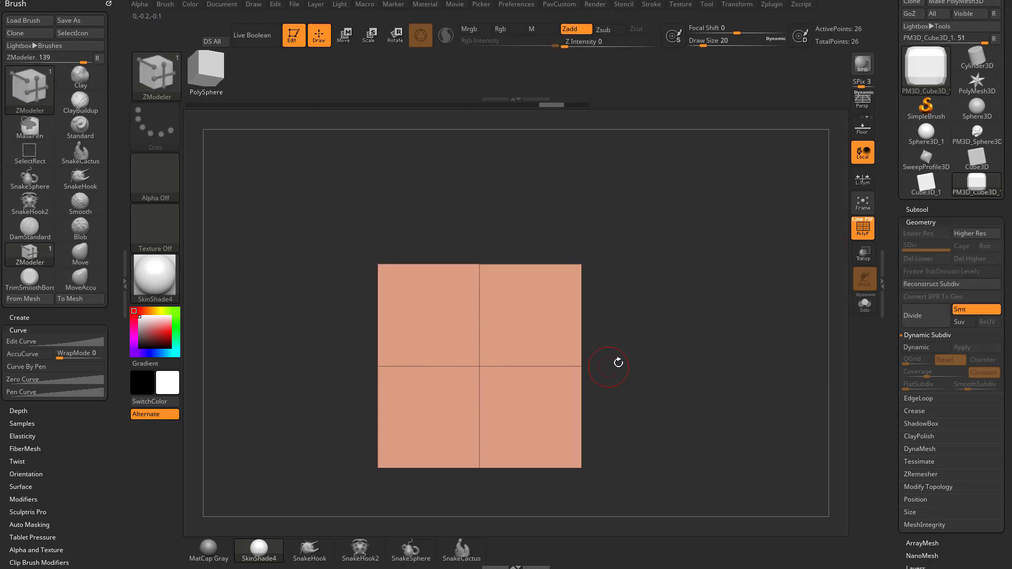
Toggle Dynamic Subdiv repeatedly to compare the four-quad faces with their smoothed preview, leaving it on
left_click(919, 349)
left_click(918, 349)
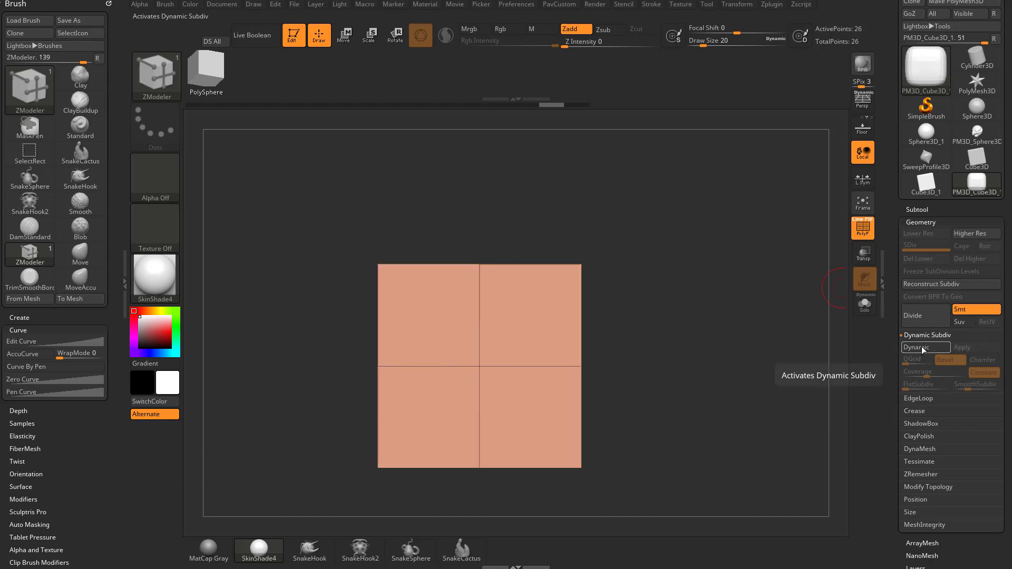
left_click(922, 349)
left_click(924, 349)
left_click(924, 349)
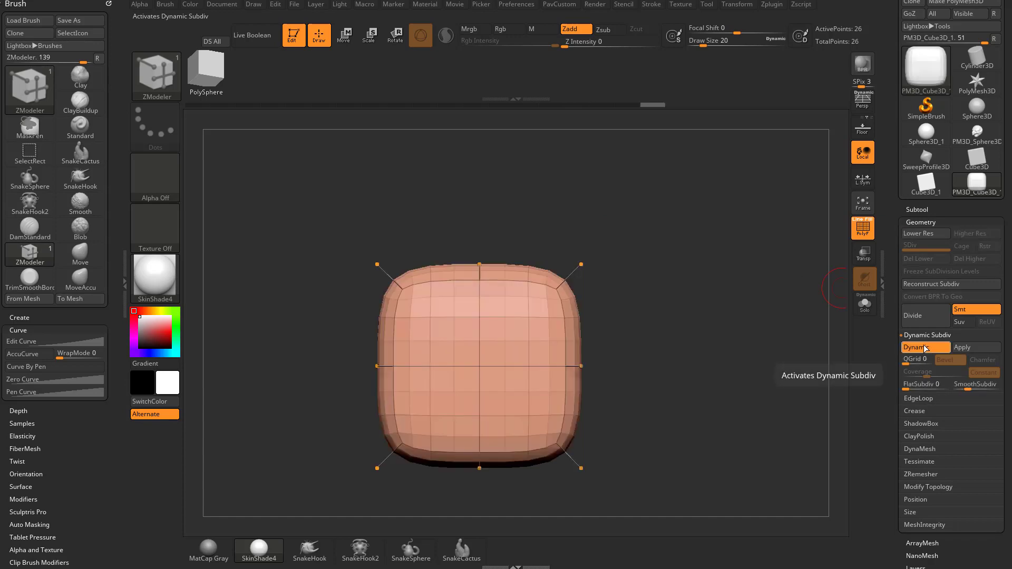
left_click(924, 349)
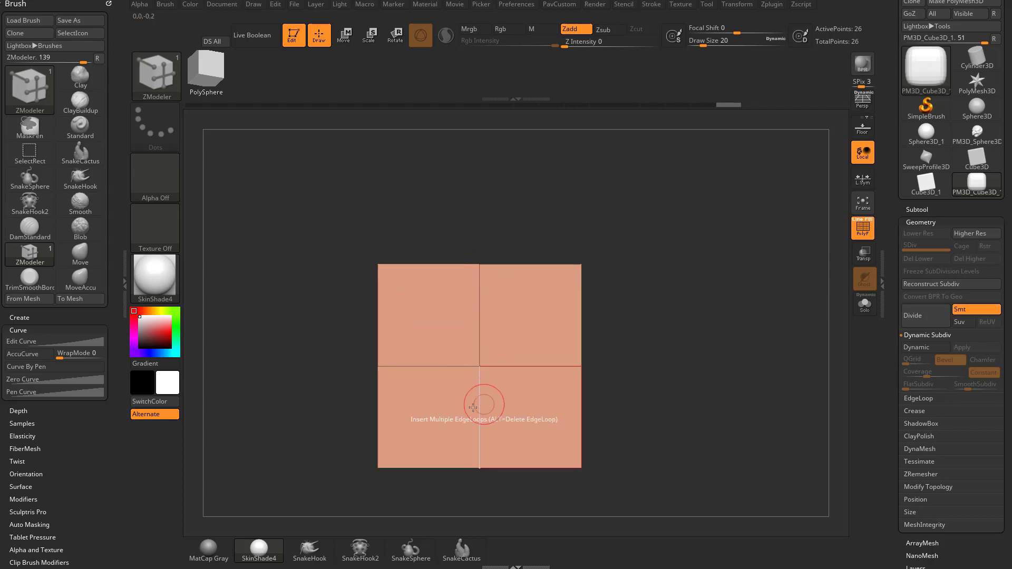
left_click(927, 347)
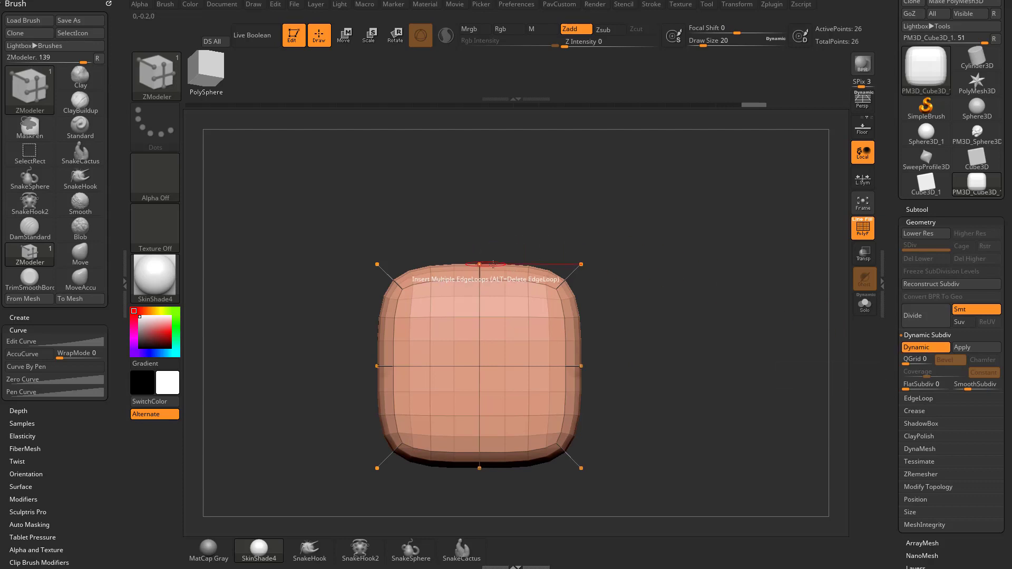
Lower SmoothSubdiv to one level and compare the coarser preview with the base cube, leaving Dynamic Subdiv on
left_click(962, 390)
left_click_drag(745, 336, 771, 325)
left_click(918, 352)
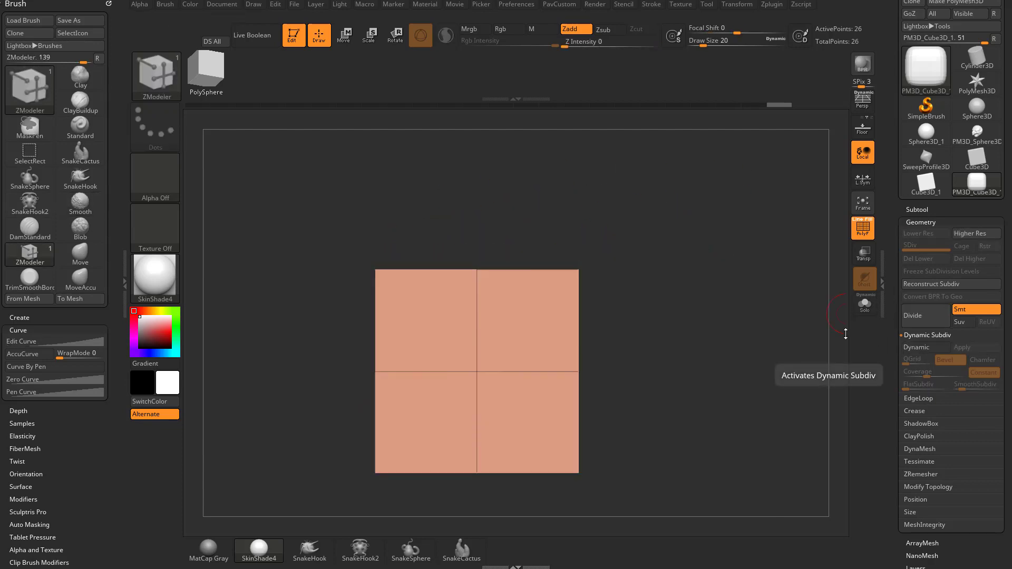
left_click(918, 350)
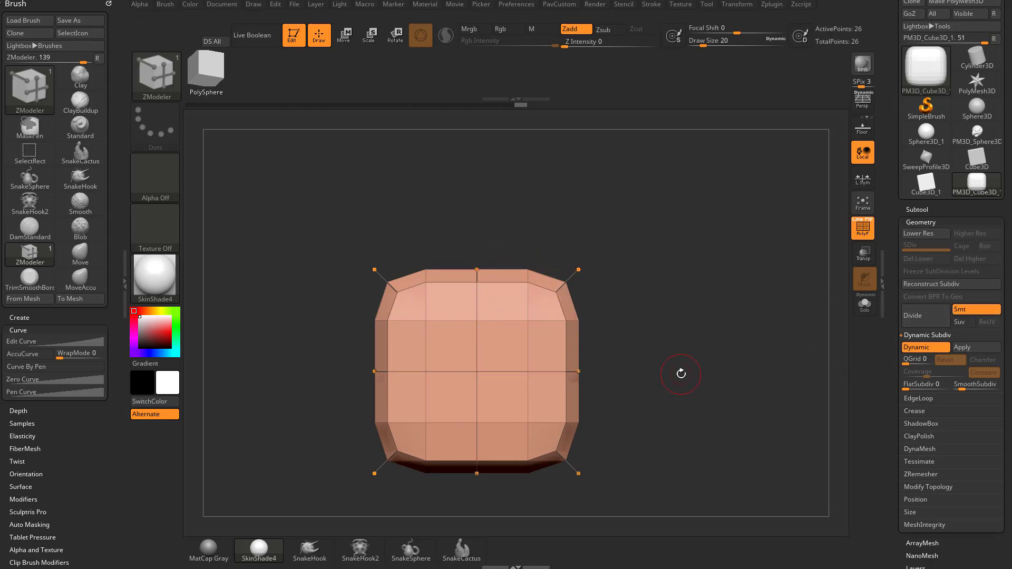
left_click(925, 349)
left_click(923, 349)
left_click_drag(581, 276, 647, 318)
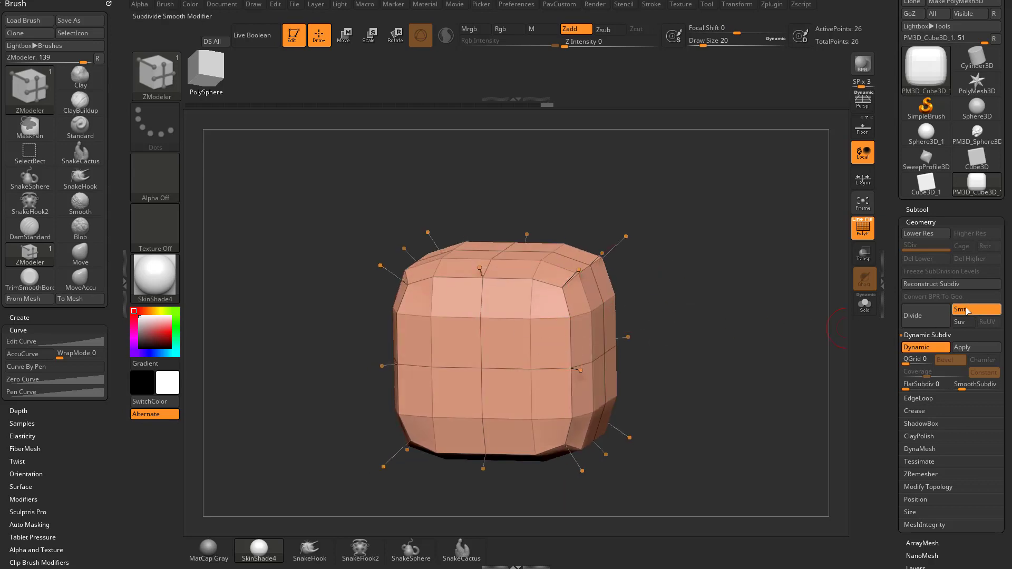
Set SmoothSubdiv to 0 and FlatSubdiv to 2, and view the cube's unsmoothed dynamic subdivision from several angles
left_click_drag(959, 388, 955, 389)
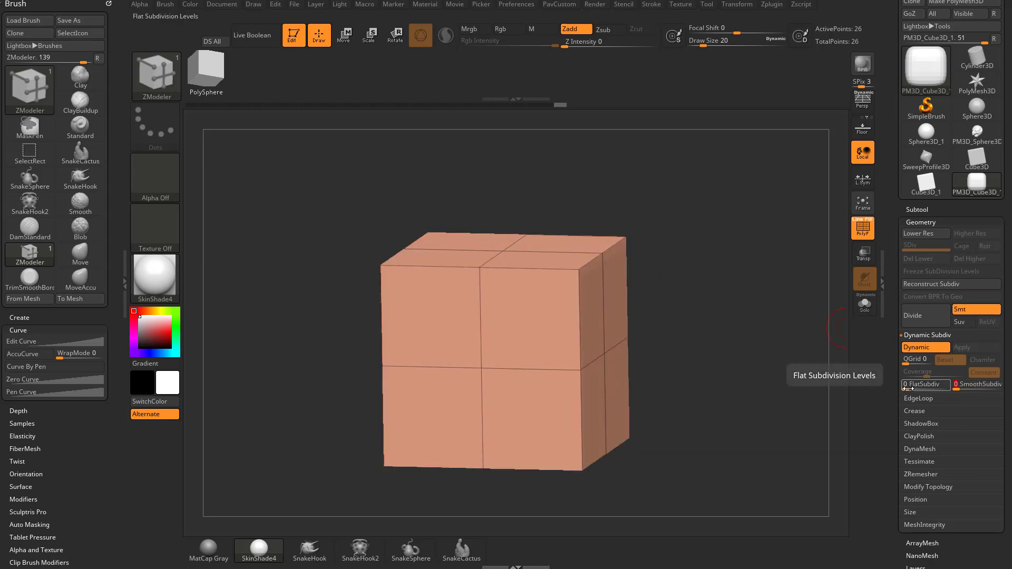
key("ctrl")
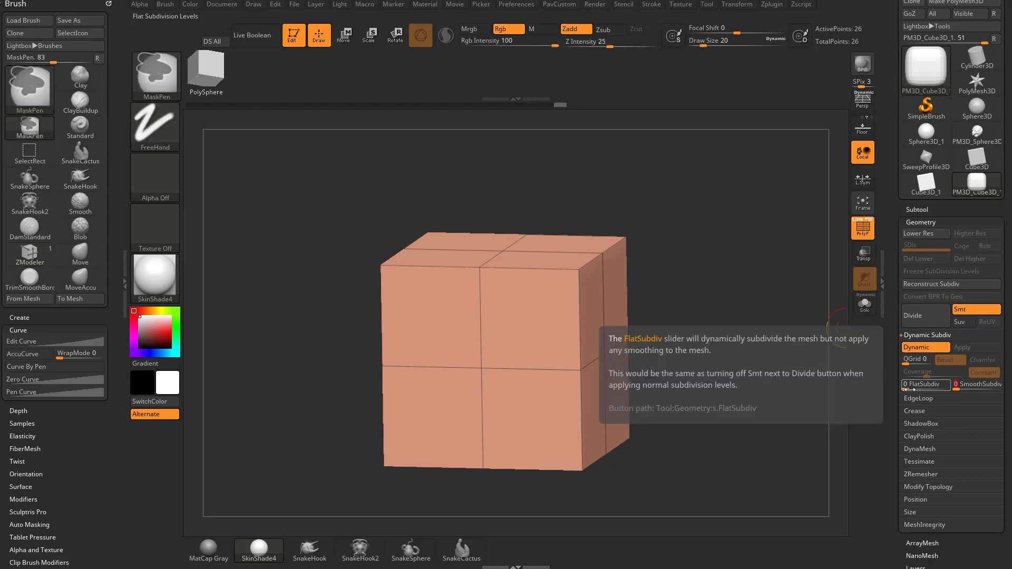
left_click_drag(910, 389, 918, 389)
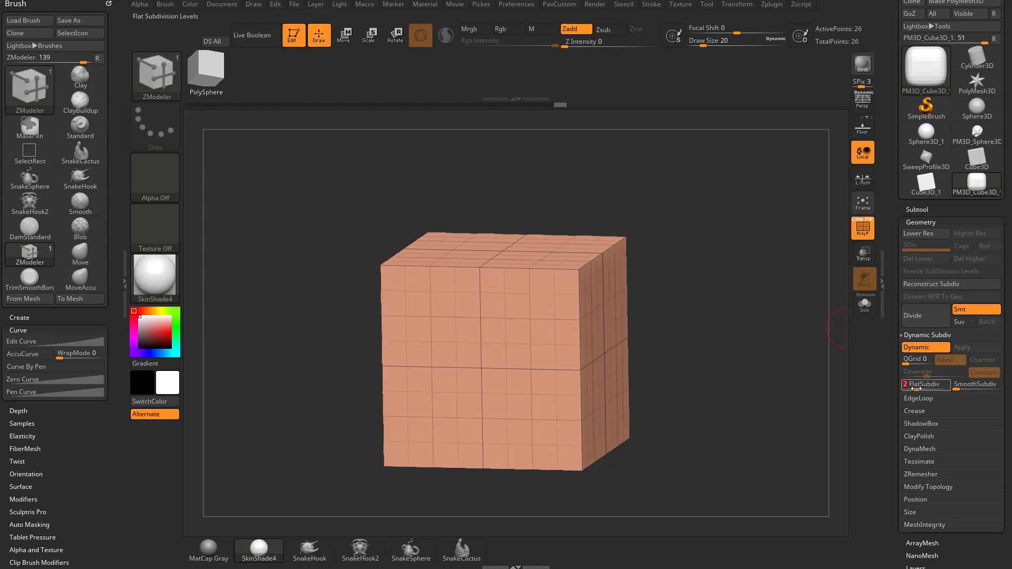
mouse_move(764, 343)
left_mouse_down()
mouse_move(742, 341)
mouse_move(796, 341)
mouse_move(779, 342)
left_mouse_up()
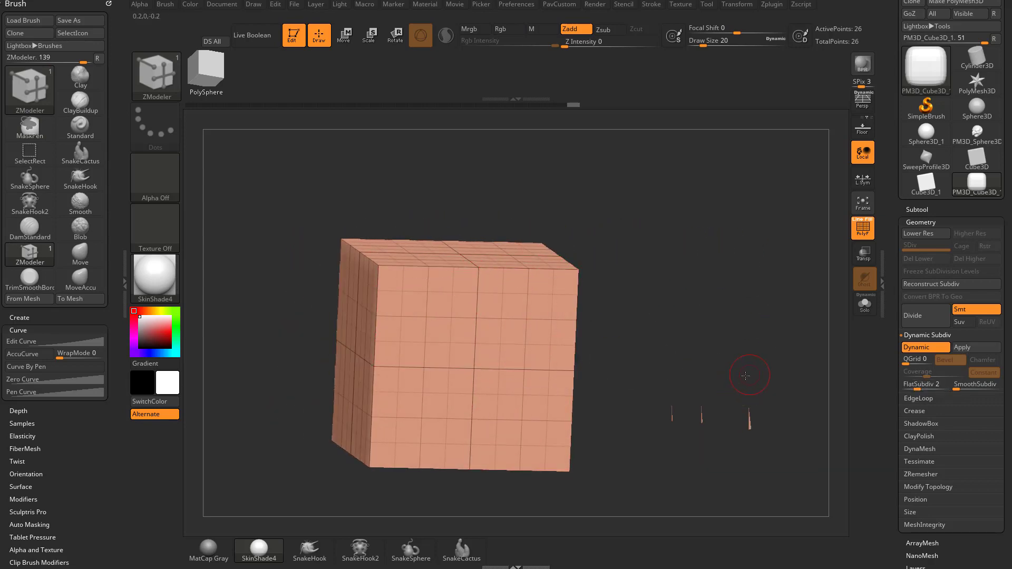
left_click_drag(746, 375, 641, 344)
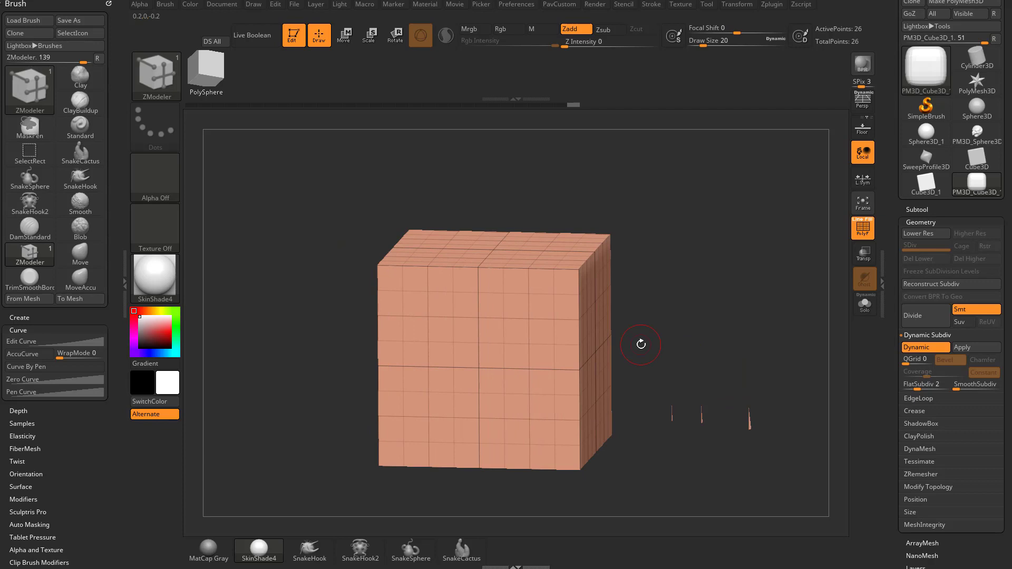
Reset FlatSubdiv to 0, raise SmoothSubdiv to two levels, and turn Dynamic Subdiv off
left_click_drag(915, 384, 973, 386)
left_click_drag(739, 342, 759, 353, "shift")
left_click(923, 346)
Set the edge Insert target to Single EdgeLoop and insert a vertical loop midway through the right half of the front face
left_click_drag(791, 297, 779, 327, "alt")
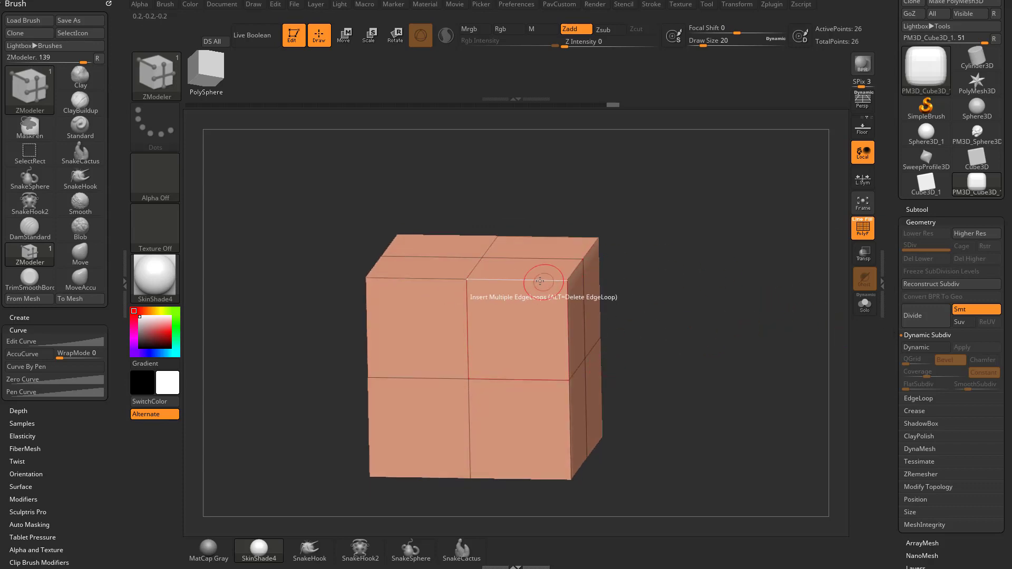
key("space")
left_click(533, 264)
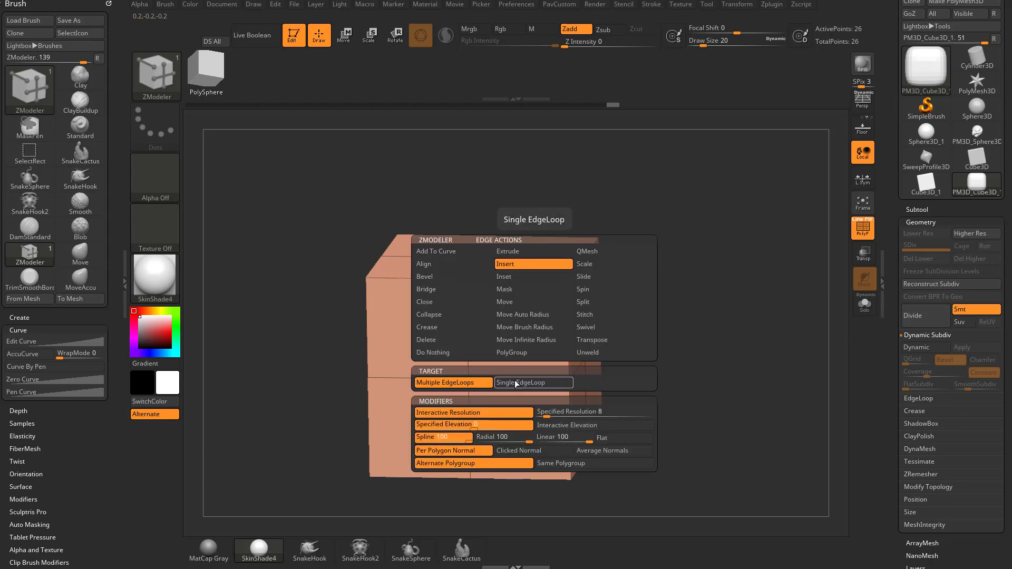
left_click(514, 381)
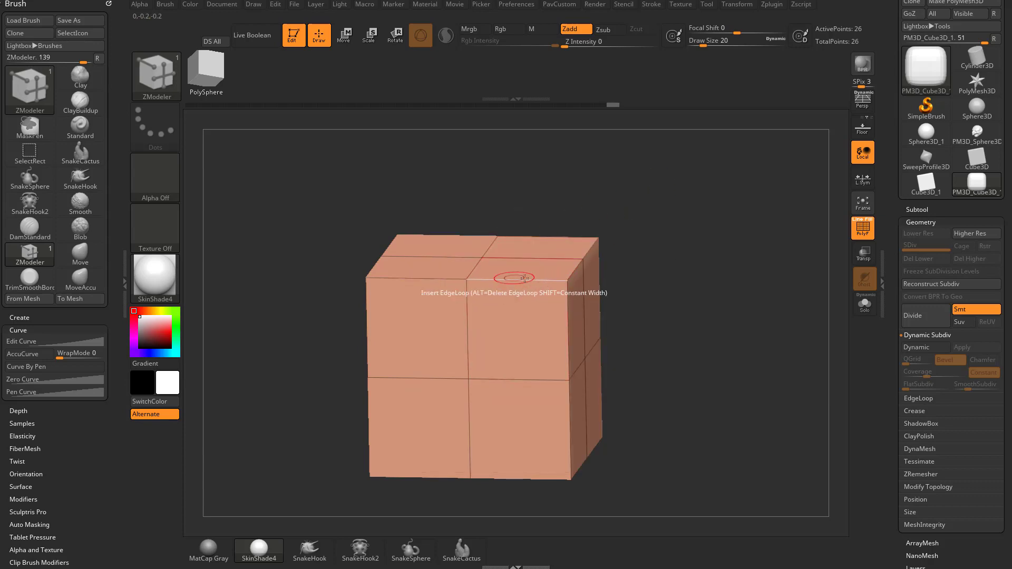
key("space")
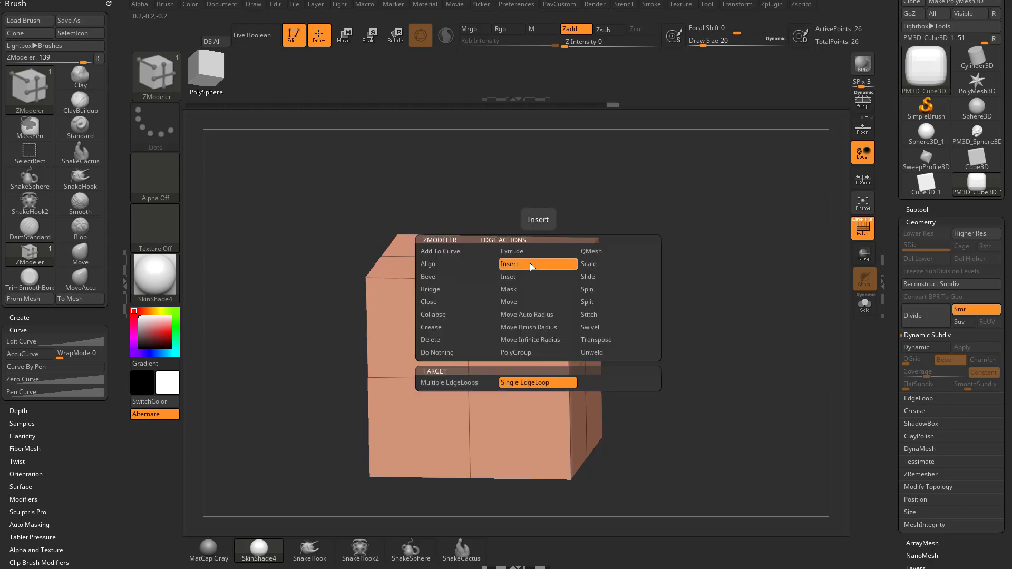
left_click(521, 383)
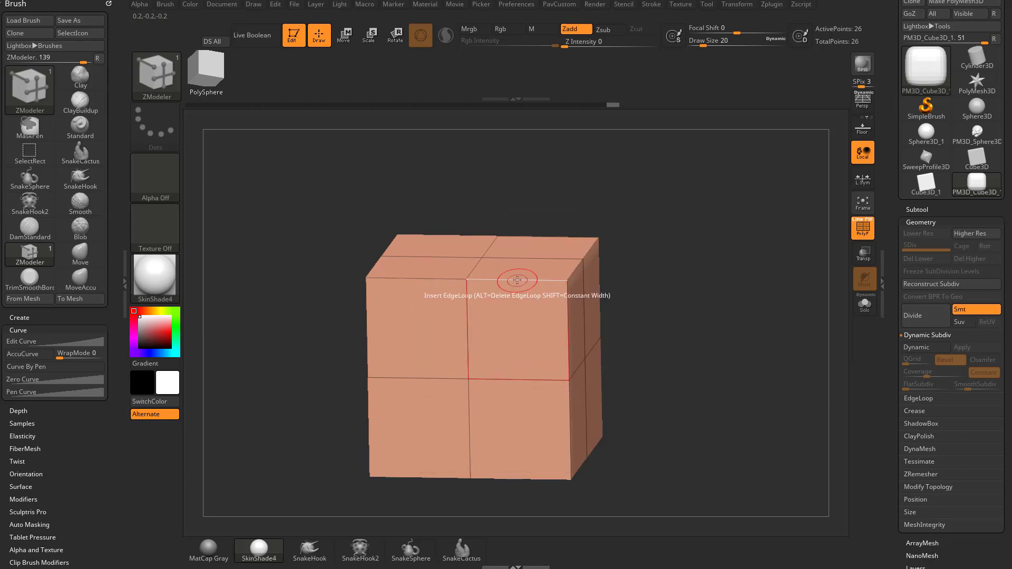
mouse_move(525, 289)
left_mouse_down()
mouse_move(547, 292)
mouse_move(508, 290)
mouse_move(556, 303)
mouse_move(522, 300)
left_mouse_up()
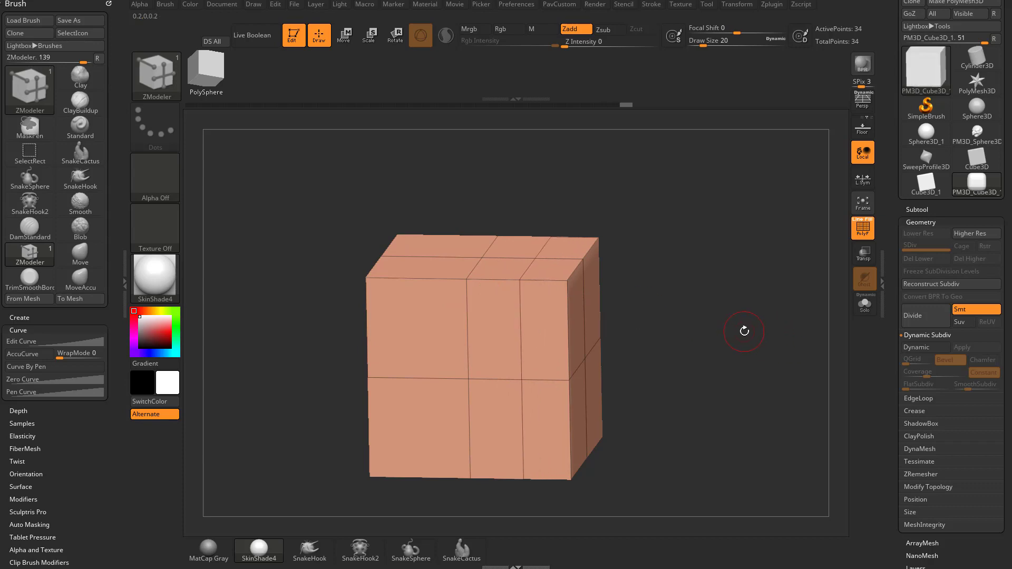
Turn on Dynamic Subdiv to examine how the added edge loop tightens the smoothed corner, and turn it back off
key("d")
left_click_drag(745, 331, 739, 328, "shift")
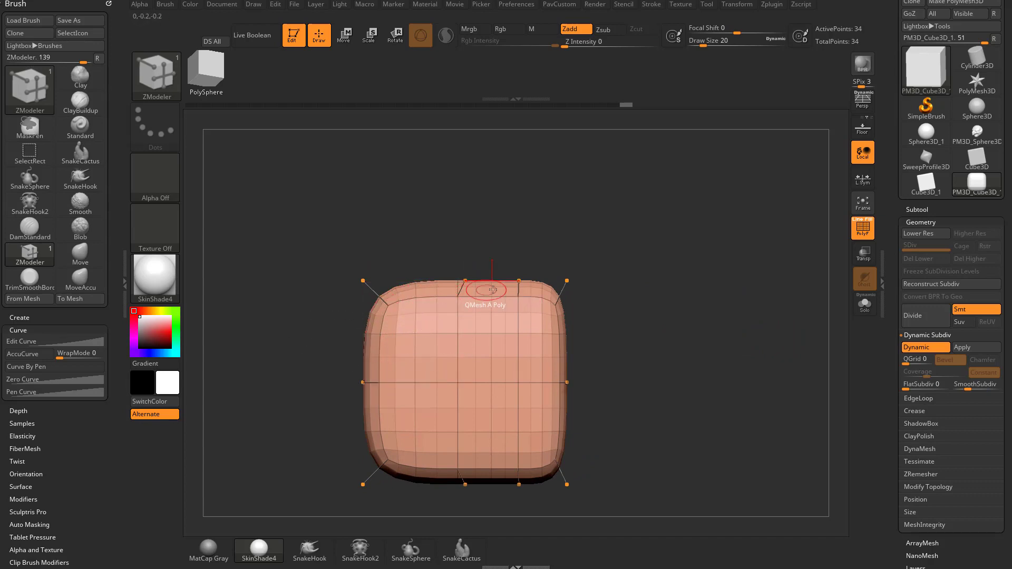
left_click_drag(655, 306, 544, 262)
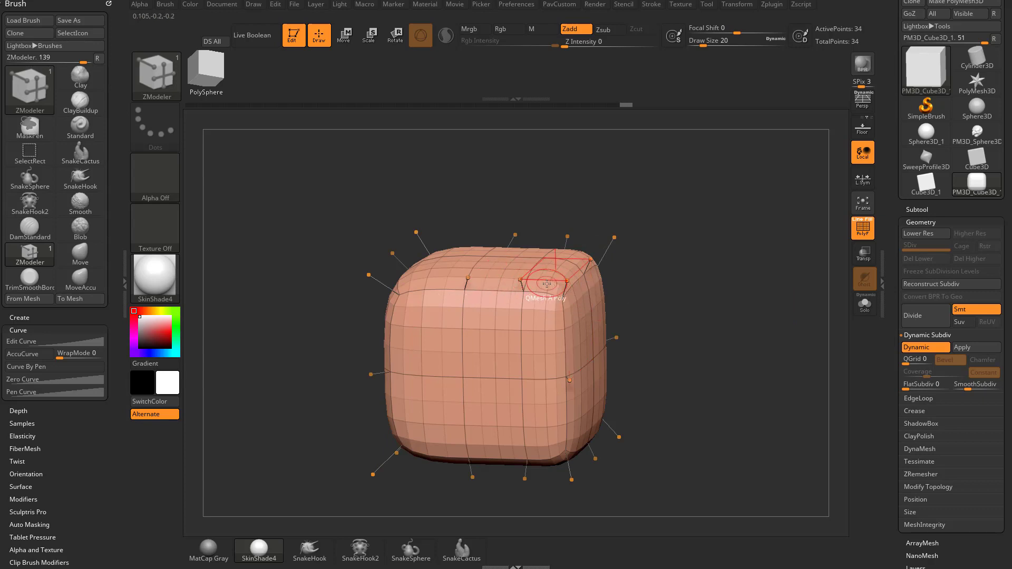
key("shift+d")
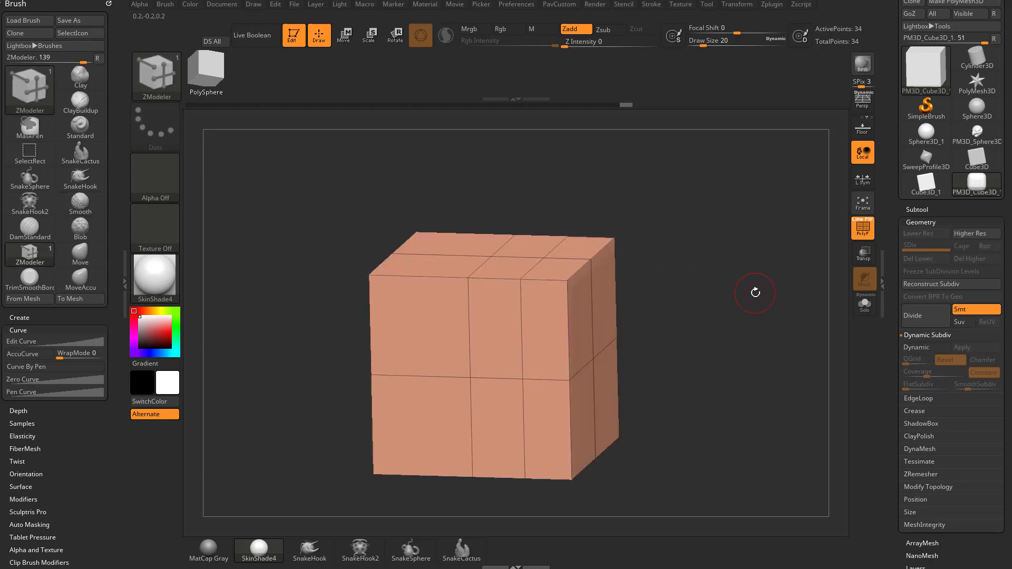
Turn on Dynamic Subdiv and insert a vertical edge loop close to the front face's right edge
left_click(912, 348)
left_click(912, 348)
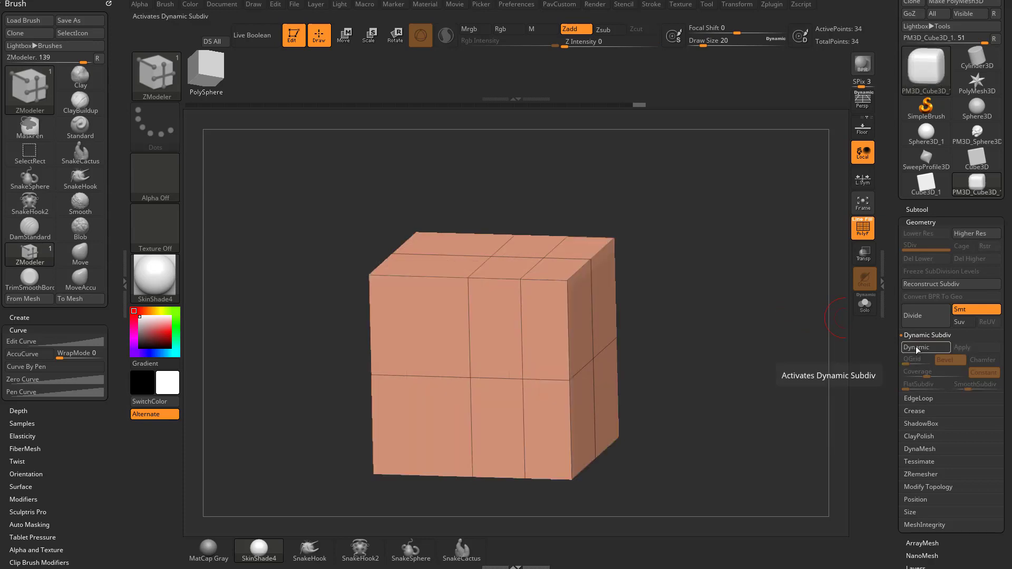
left_click(912, 348)
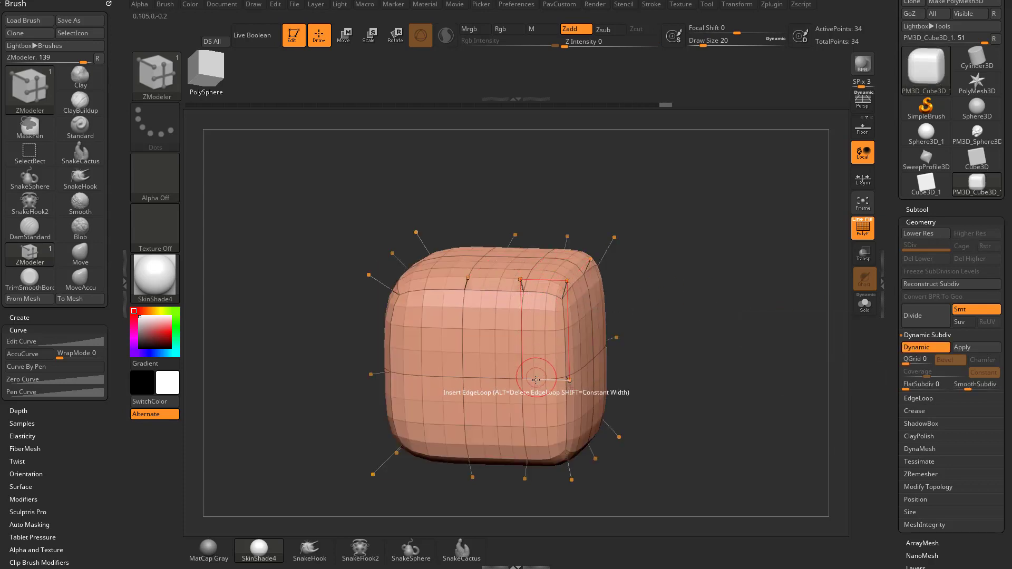
left_click_drag(547, 382, 569, 392)
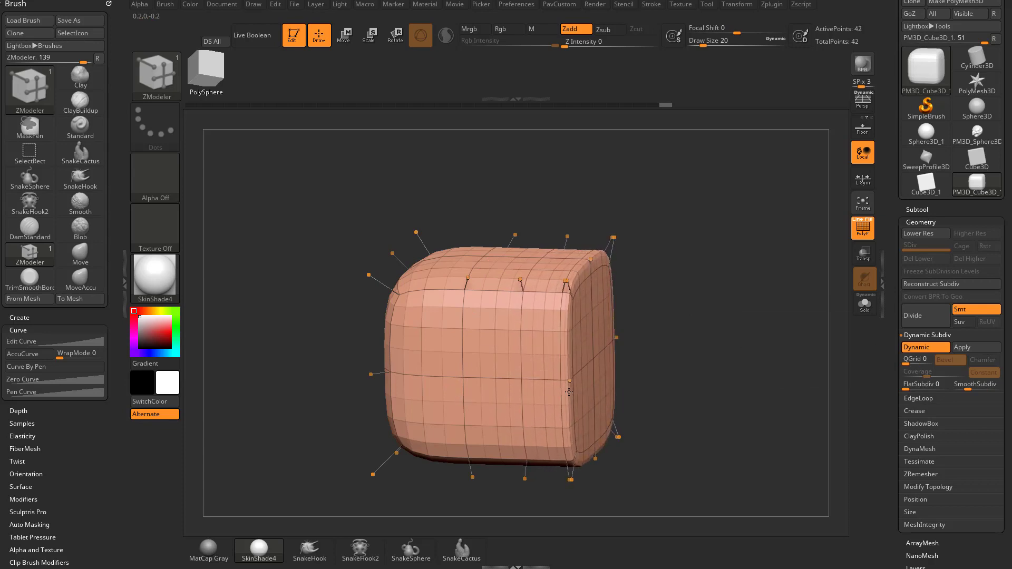
Examine the tightly spaced loop on the unsmoothed cube, undo its insertion, and leave Dynamic Subdiv off
left_click(918, 349)
left_click_drag(731, 364, 780, 352)
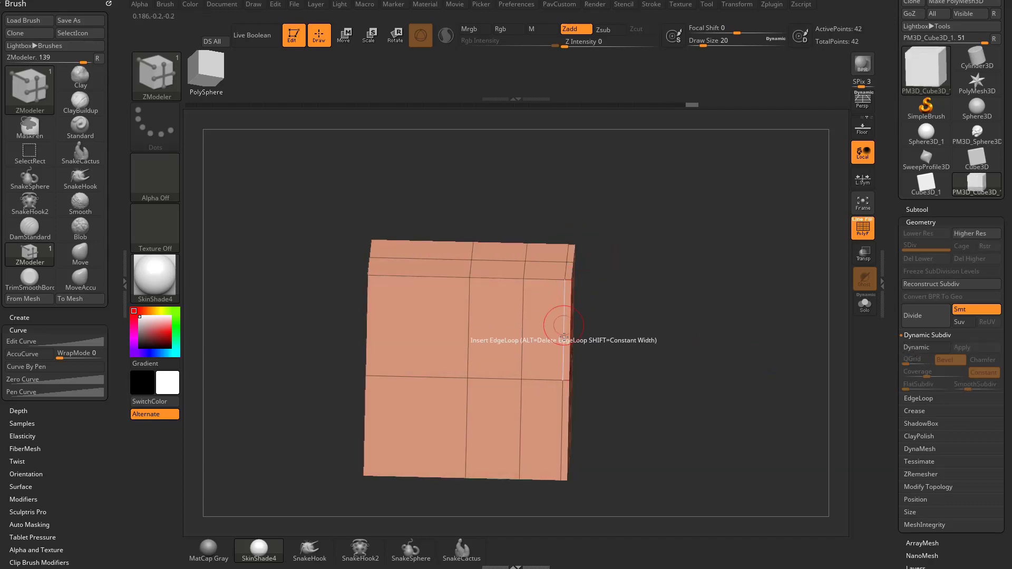
left_click_drag(676, 373, 617, 348)
left_click_drag(740, 279, 768, 280)
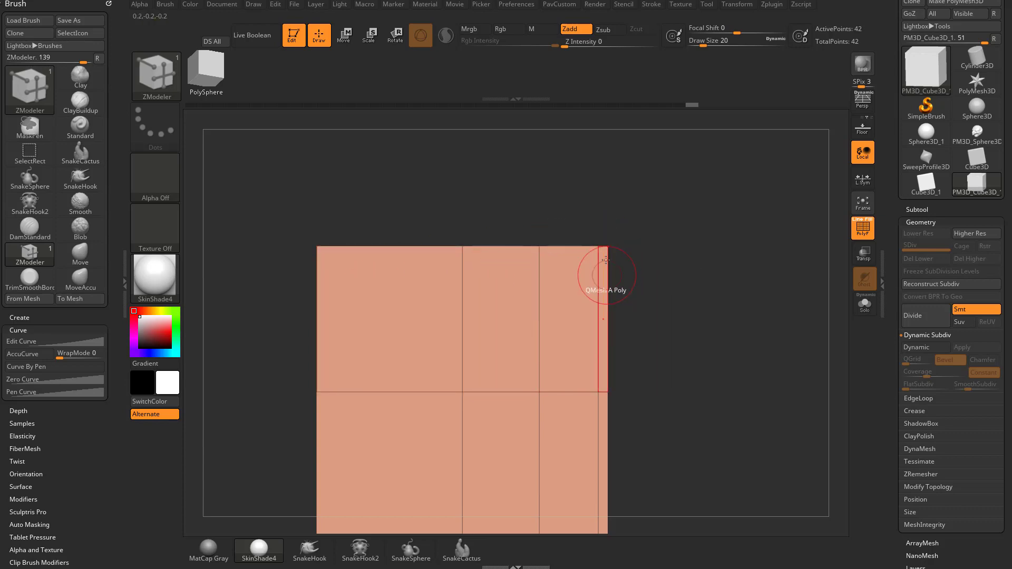
mouse_move(739, 306)
left_mouse_down()
mouse_move(738, 294)
mouse_move(793, 294)
left_mouse_up()
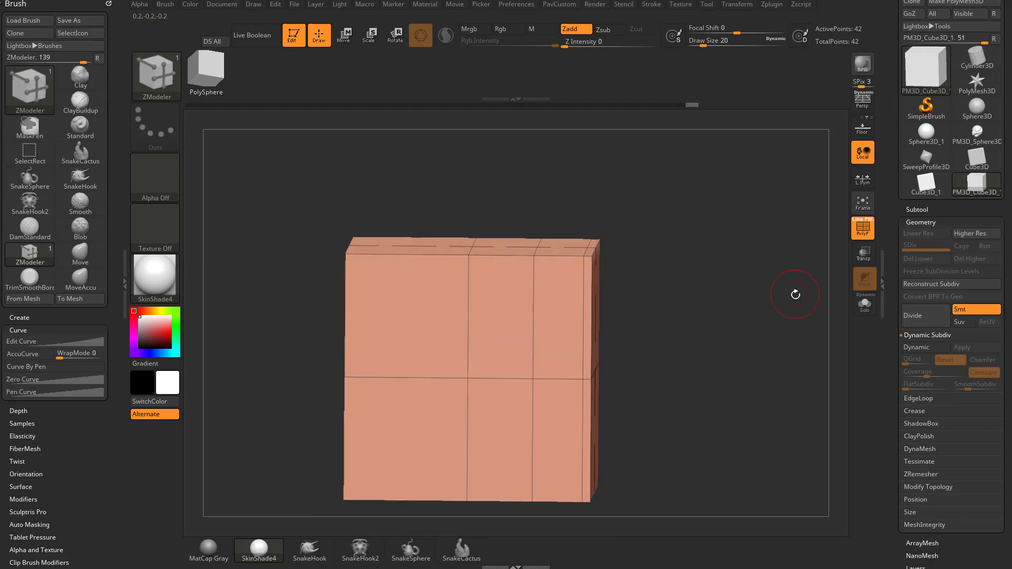
key("shift+d")
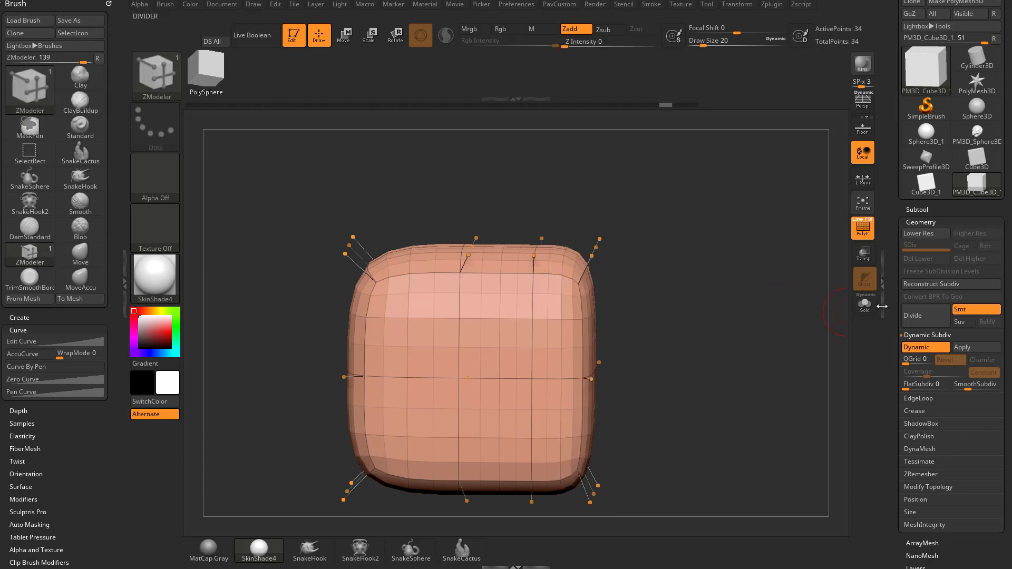
left_click(931, 351)
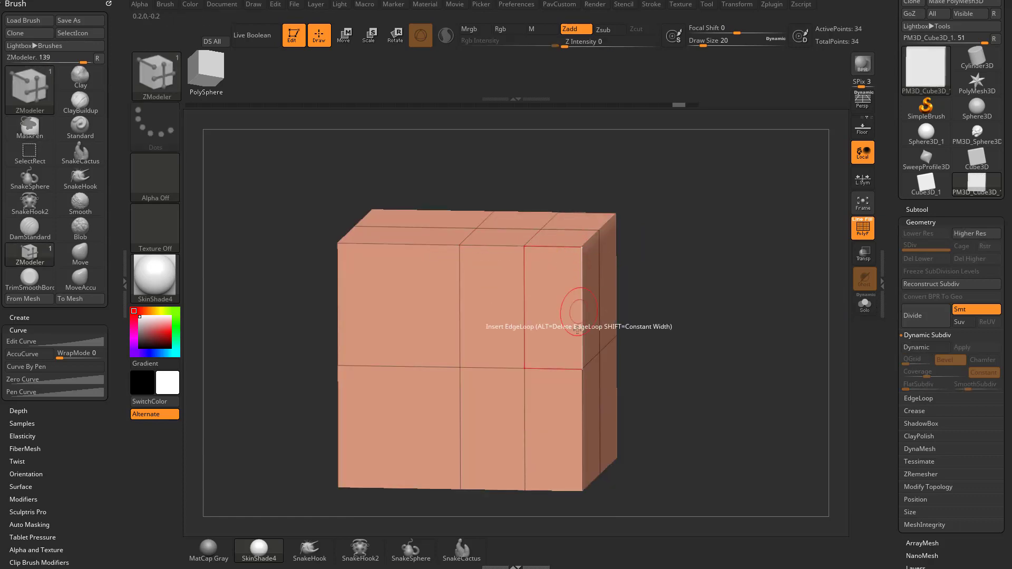
Insert a horizontal edge loop midway through the cube's upper half and preview it with Dynamic Subdiv on
left_click_drag(583, 333, 616, 295)
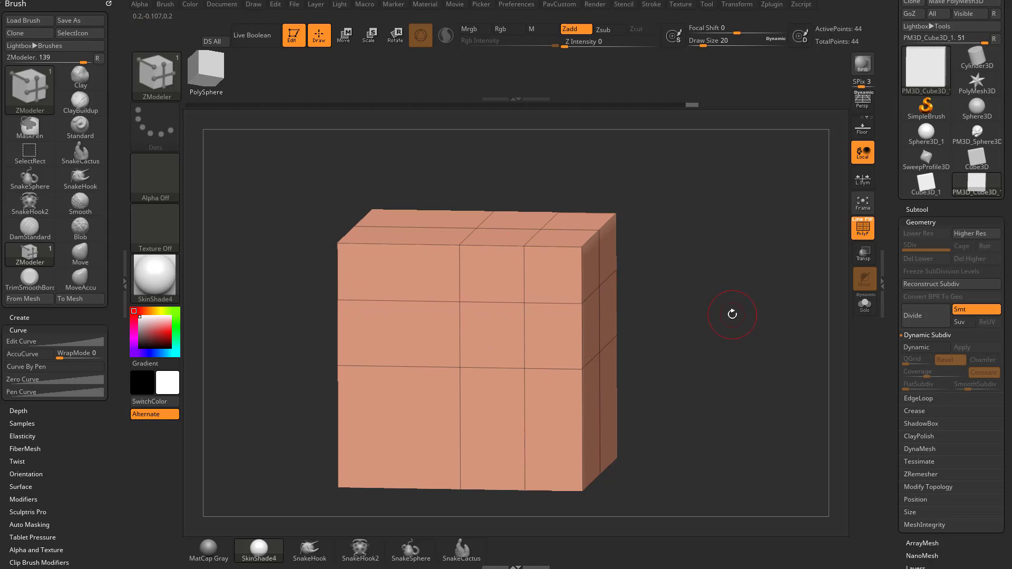
key("d")
left_click_drag(729, 299, 673, 280, "shift")
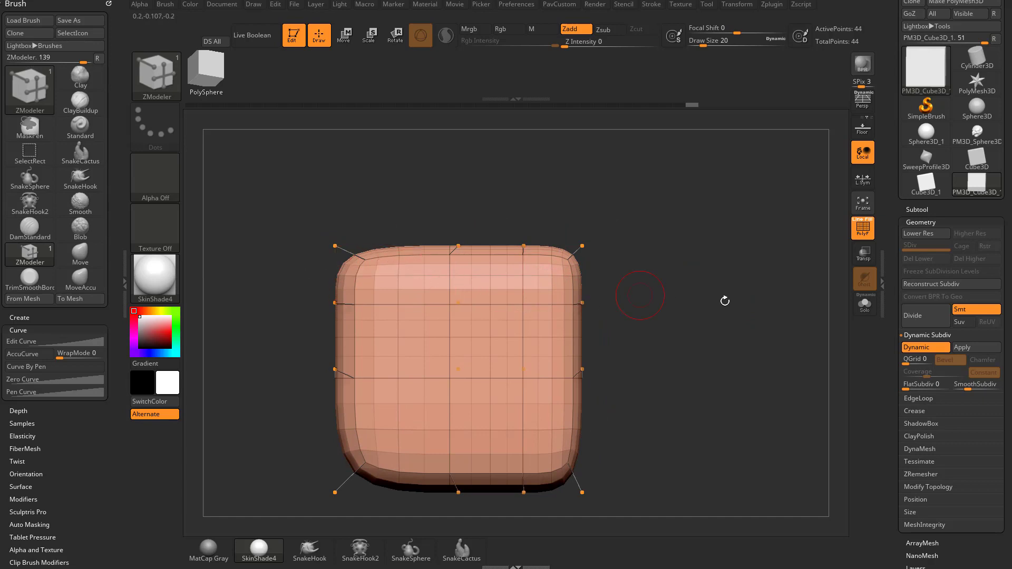
left_click_drag(725, 300, 632, 284)
Insert a horizontal loop near the cube's top edge and a vertical loop very close to the front face's right edge
left_click(527, 273)
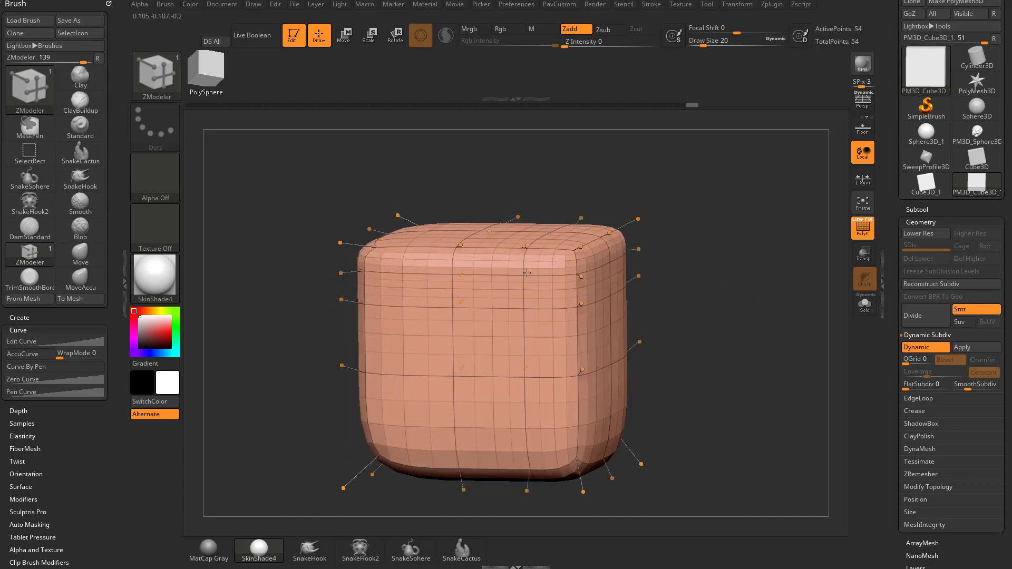
left_click_drag(527, 273, 577, 263)
left_click_drag(689, 280, 714, 295, "shift")
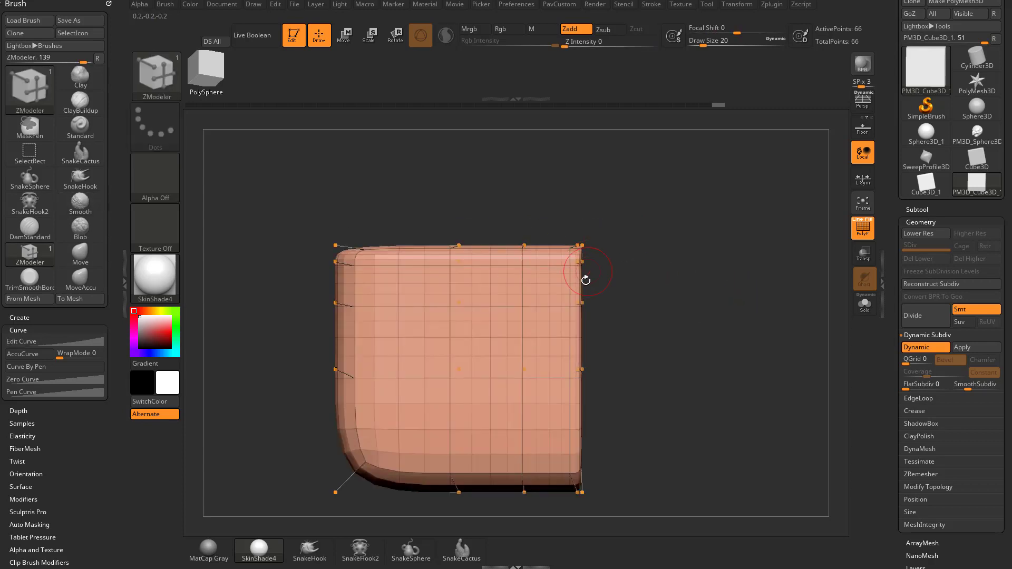
left_click_drag(586, 280, 730, 274)
Turn Dynamic Subdiv off and on again to compare the cube's edge loop spacing with its smoothed corners
left_click(914, 349)
left_click_drag(802, 349, 718, 305, "shift")
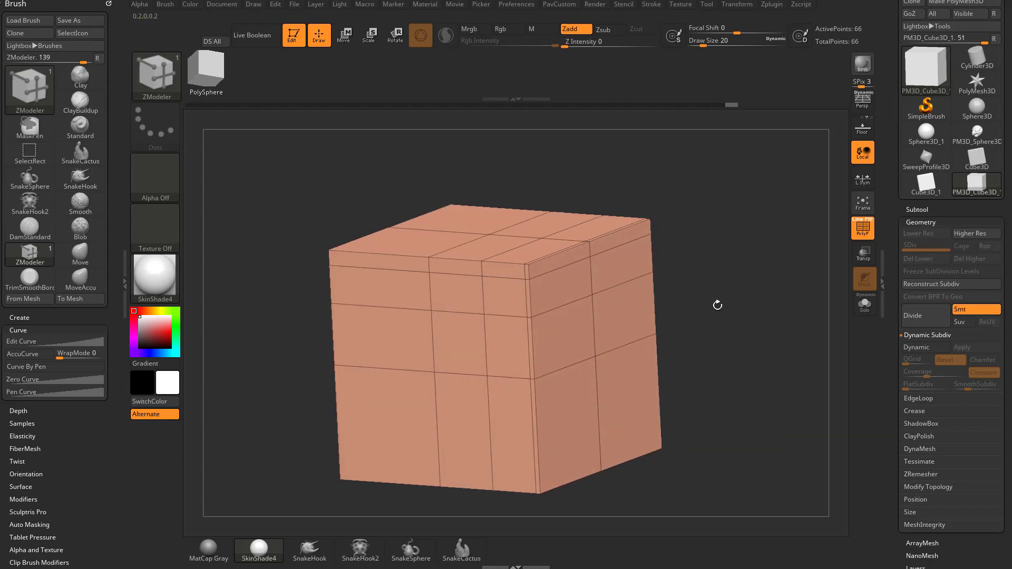
left_click_drag(660, 234, 637, 253)
left_click_drag(740, 289, 758, 278, "alt")
left_click(923, 348)
left_click_drag(715, 346, 664, 287, "shift")
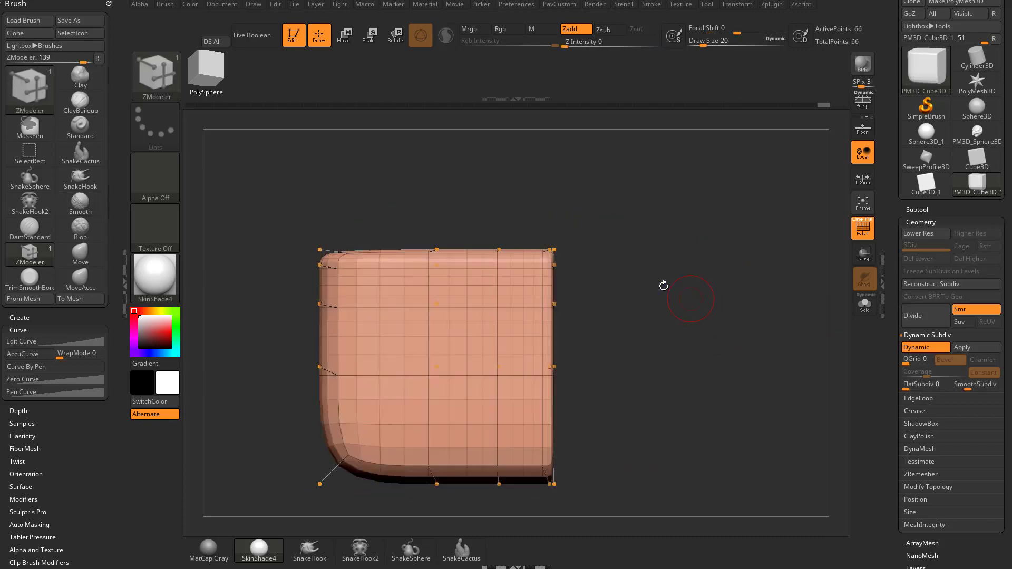
left_click_drag(574, 285, 802, 311)
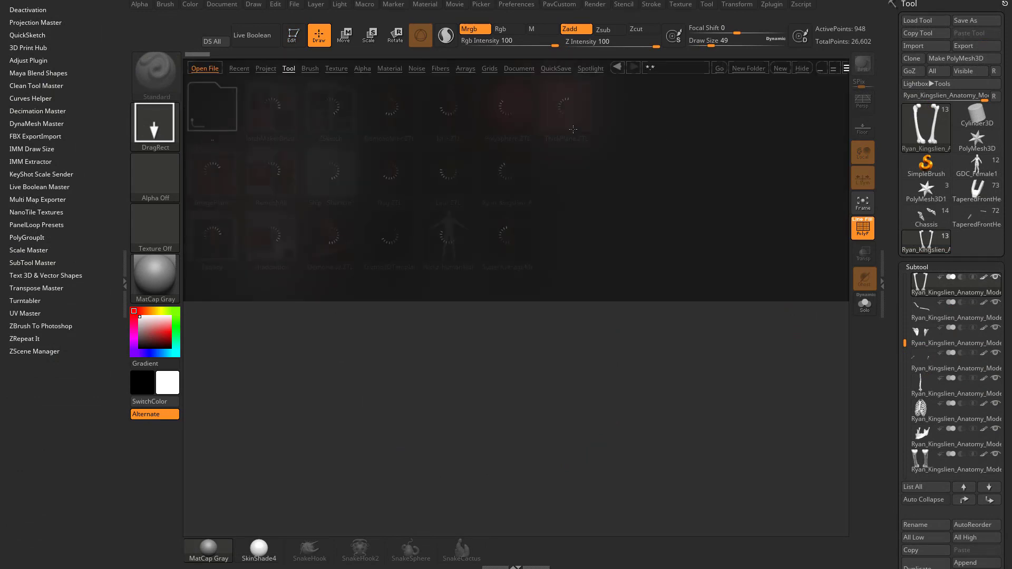
Open the DemoHead tool, set the draw size to 39, and turn off the polyframe display
double_click(356, 259)
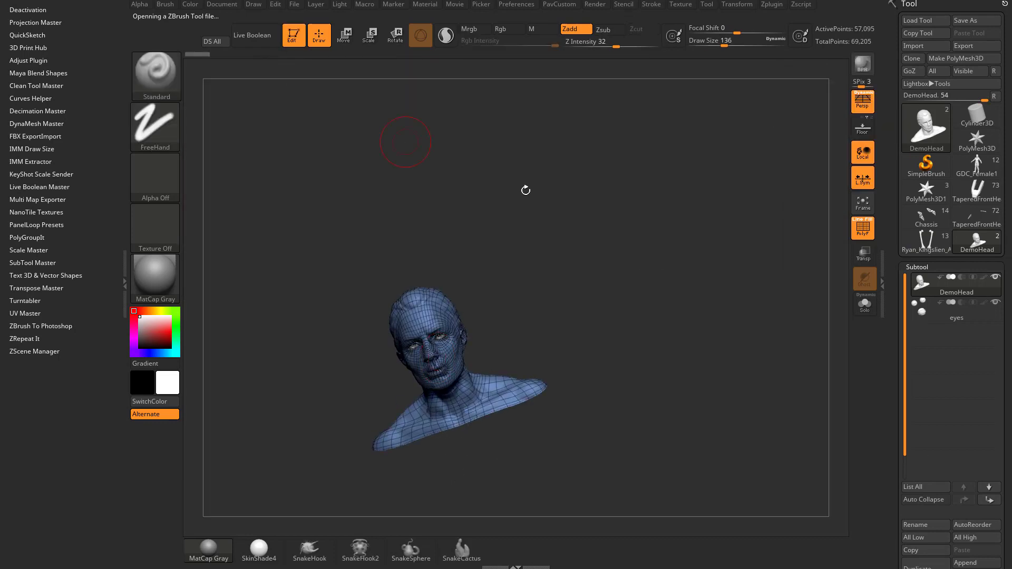
left_click_drag(757, 270, 735, 274)
key("s")
left_click_drag(735, 275, 718, 275)
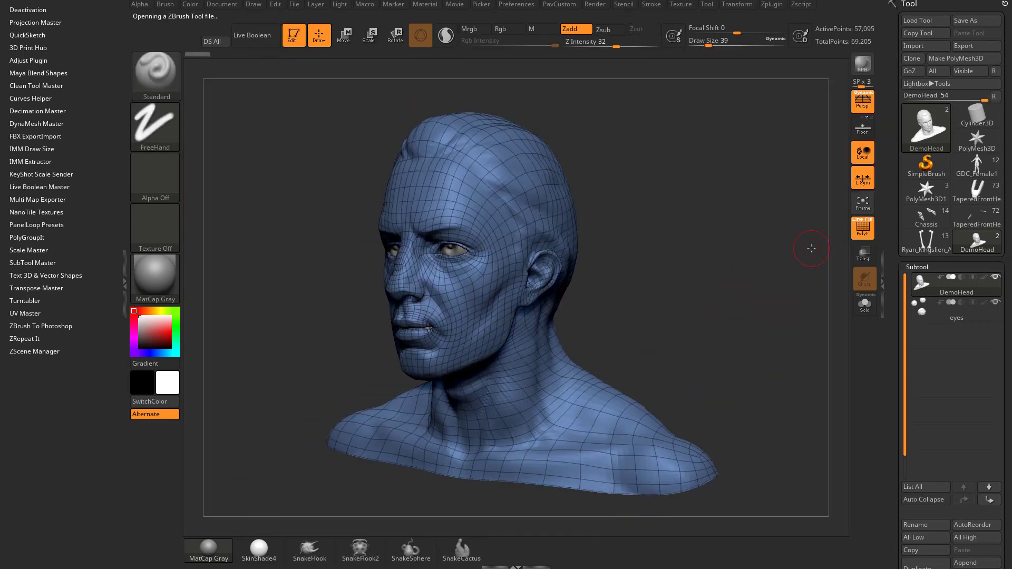
left_click_drag(808, 246, 895, 196)
left_click(862, 228)
Delete all of the head's subdivision levels above level 1 and smooth away its sculpted hair
scroll(894, 196, "down", 5)
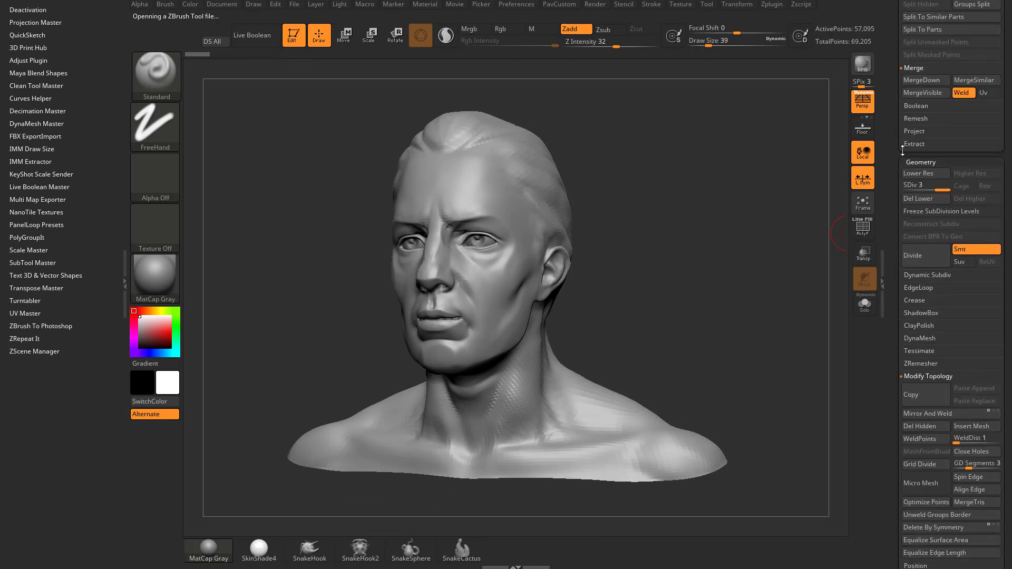
left_click_drag(912, 185, 902, 185)
left_click(974, 197)
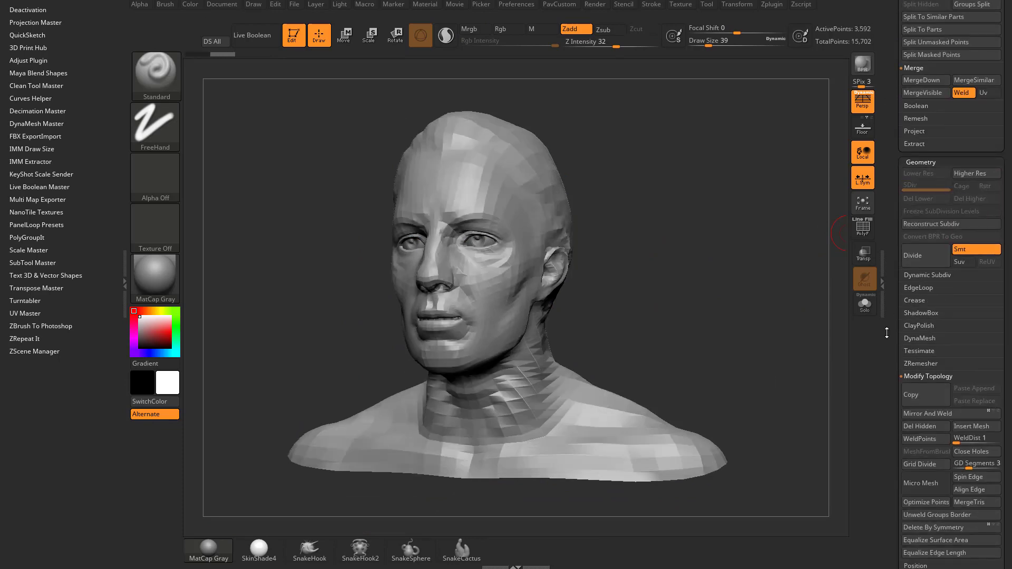
left_click_drag(739, 296, 721, 304)
mouse_move(582, 210)
left_mouse_down()
mouse_move(745, 226)
mouse_move(739, 255)
mouse_move(699, 296)
left_mouse_up()
Divide the head to subdivision level 2 and sculpt the cheek with the Clay brush
key("ctrl+d")
key("b")
key("c")
key("l")
mouse_move(458, 323)
left_mouse_down()
mouse_move(499, 309)
mouse_move(495, 278)
mouse_move(524, 296)
left_mouse_up()
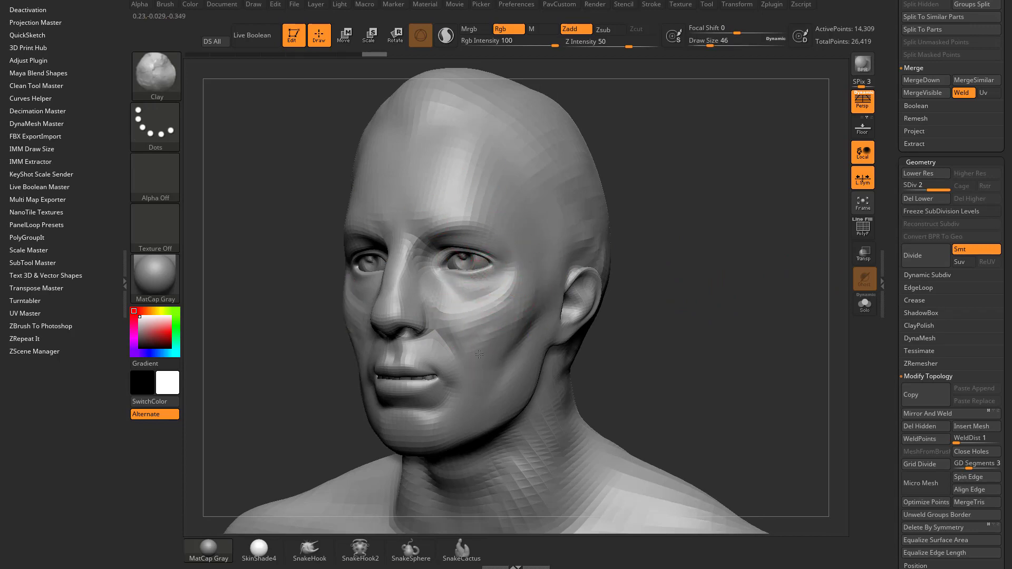
Divide the head to subdivision level 3 and refine the cheek forms with the Clay and Standard brushes
left_click_drag(698, 260, 720, 254)
key("ctrl+d")
key("s")
left_click_drag(492, 326, 486, 325)
left_click_drag(462, 323, 517, 279)
key("b")
key("s")
key("t")
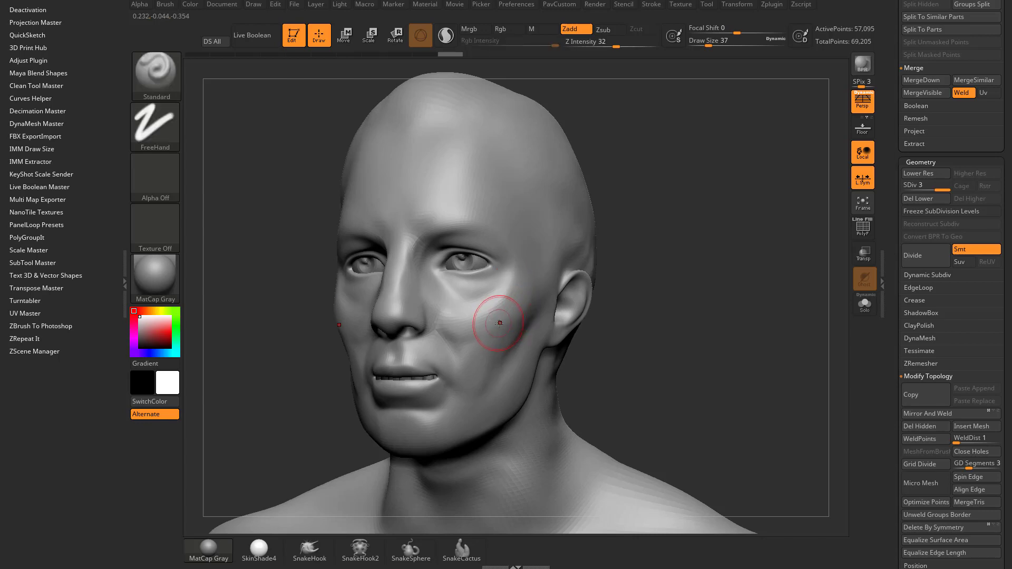
left_click_drag(491, 327, 513, 288, "shift")
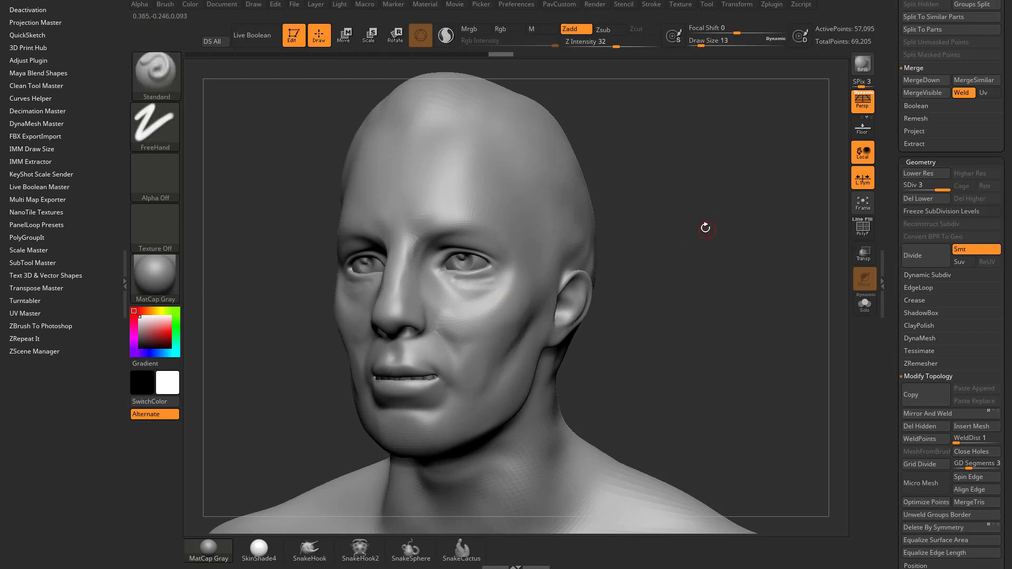
Divide the head to subdivision level 4 and carve wrinkles around and under the eyes with the DamStandard brush
key("ctrl+d")
mouse_move(694, 217)
left_mouse_down("alt")
mouse_move(716, 222)
mouse_move(707, 216)
left_mouse_up("alt")
key("b")
key("d")
key("s")
left_click_drag(442, 274, 492, 282)
left_click_drag(701, 226, 633, 232)
left_click_drag(495, 257, 520, 260)
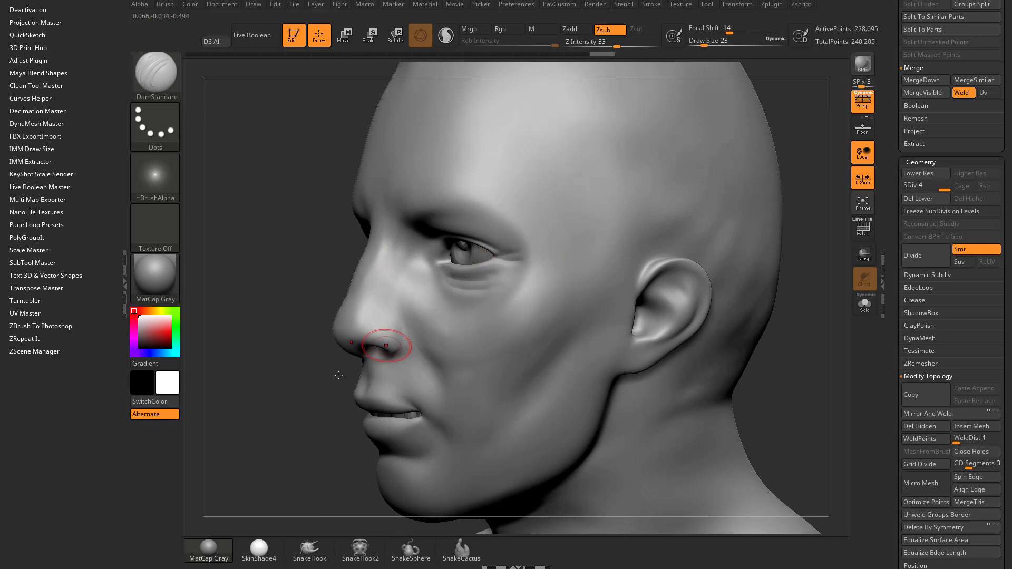
Add small bumps and pits around the brows, temples and cheeks with a small Standard brush
left_click_drag(339, 375, 605, 232)
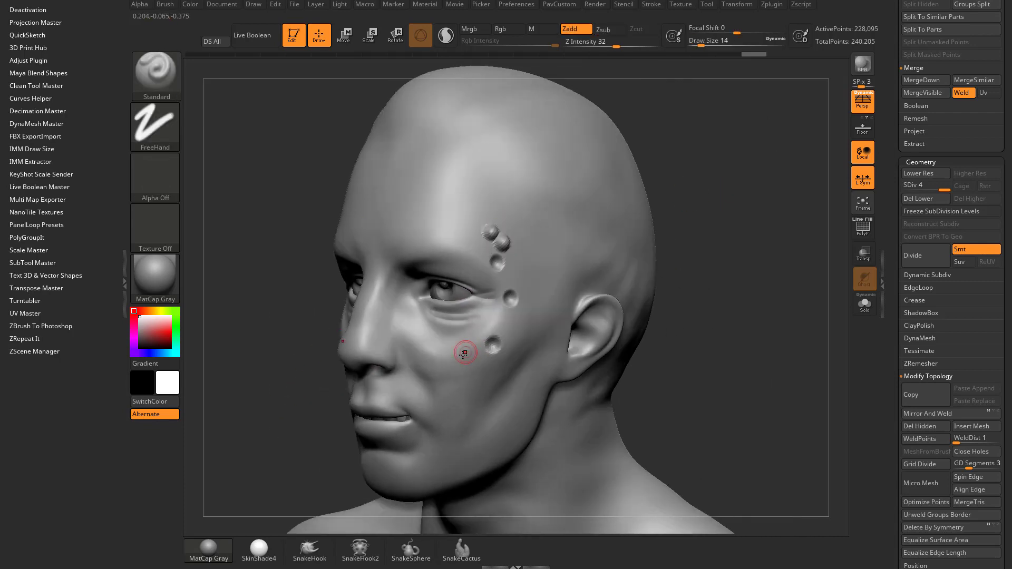
left_click(464, 354)
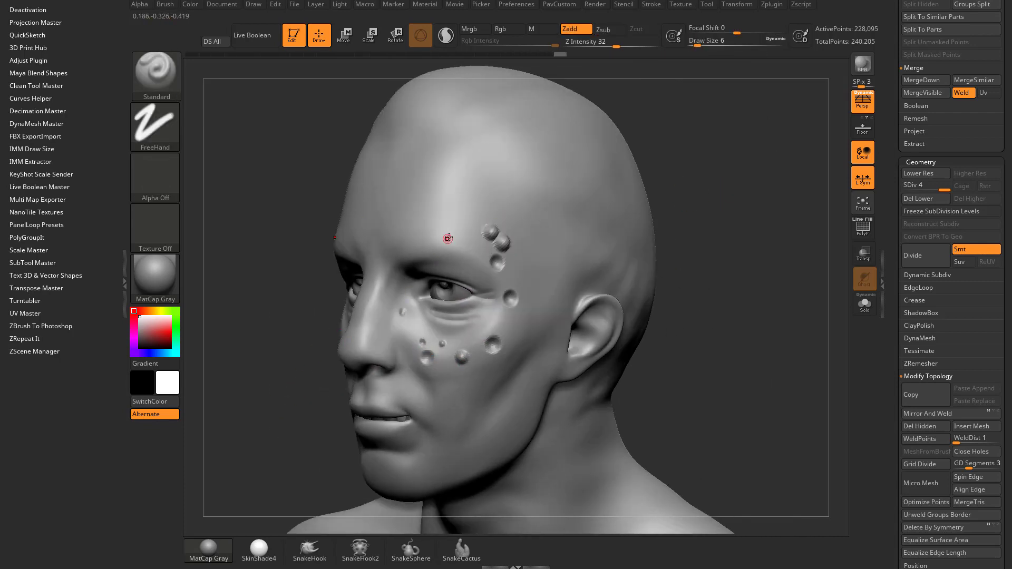
left_click_drag(680, 216, 701, 258)
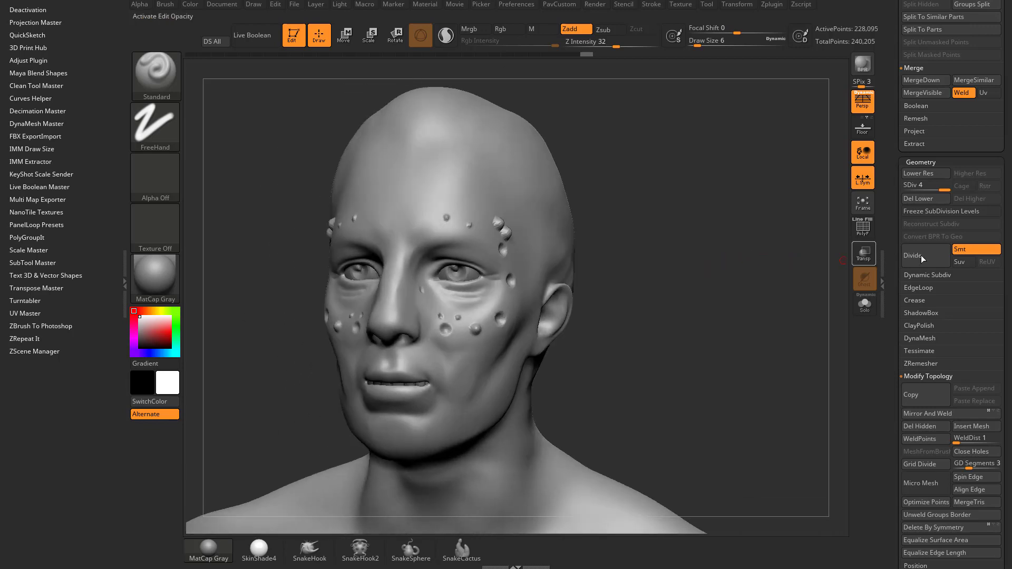
Lower the head to subdivision level 1 and isolate it from the eyes with Solo
left_click_drag(912, 186, 904, 185)
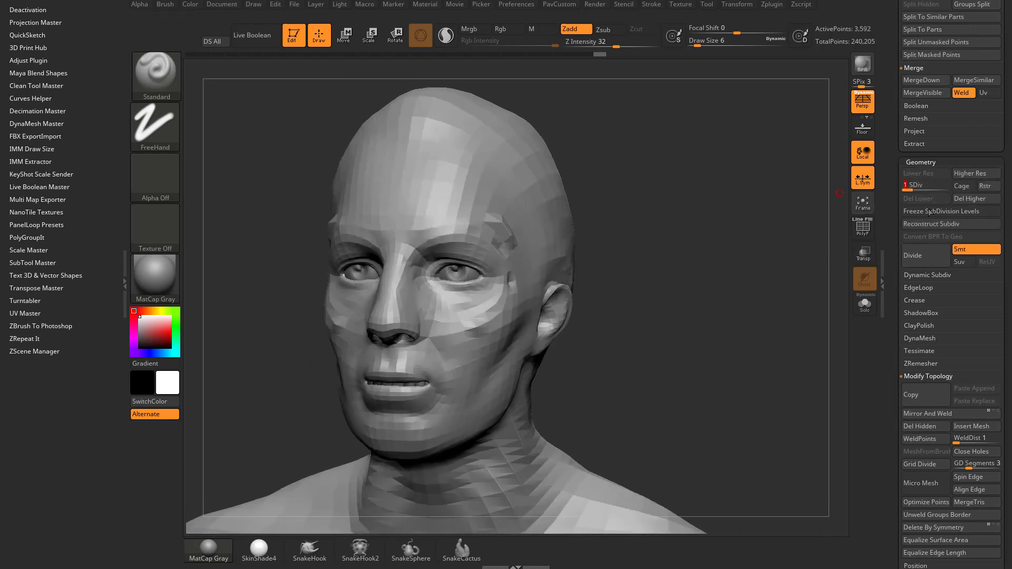
mouse_move(791, 248)
left_mouse_down()
mouse_move(583, 269)
mouse_move(825, 257)
left_mouse_up()
key("s")
left_click(586, 274)
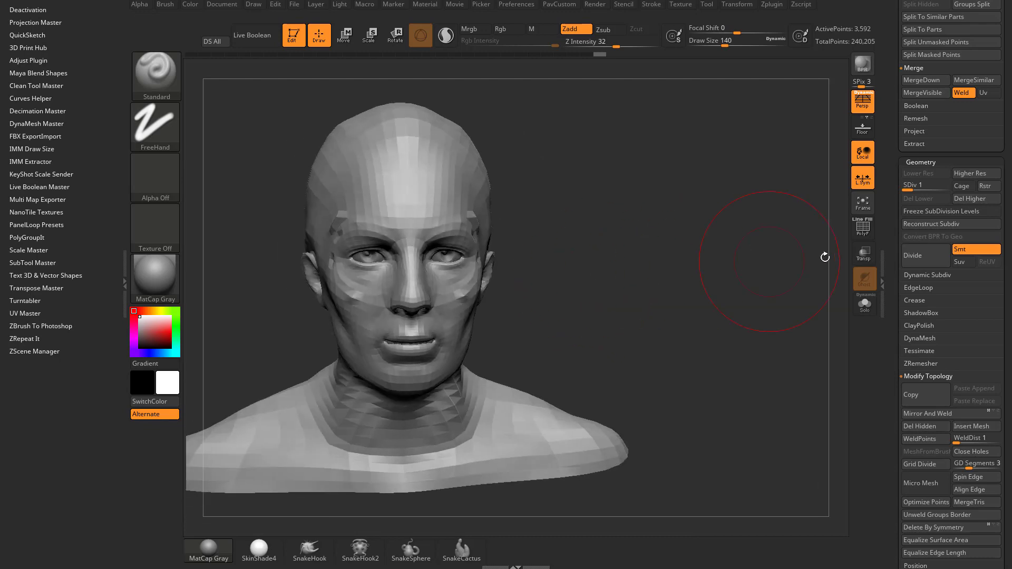
left_click(864, 304)
Reshape the low-resolution head around the brow, temples and forehead using the Move brush at draw size 108
mouse_move(579, 235)
left_mouse_down("alt")
mouse_move(608, 255)
mouse_move(560, 286)
left_mouse_up("alt")
key("s")
left_click(549, 286)
key("b")
key("m")
key("v")
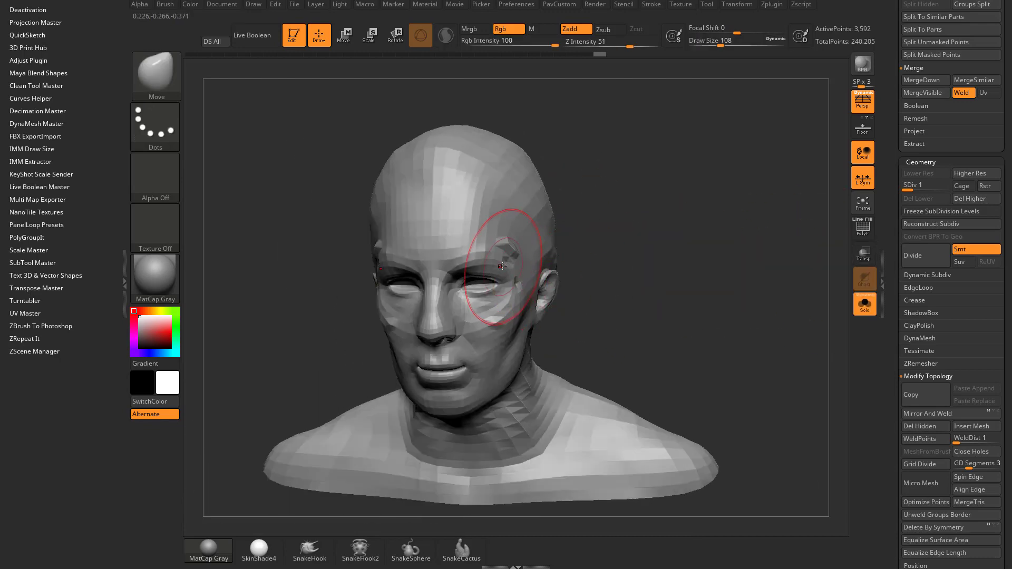
mouse_move(500, 263)
left_mouse_down()
mouse_move(520, 265)
mouse_move(509, 264)
left_mouse_up()
left_click_drag(701, 275, 528, 298)
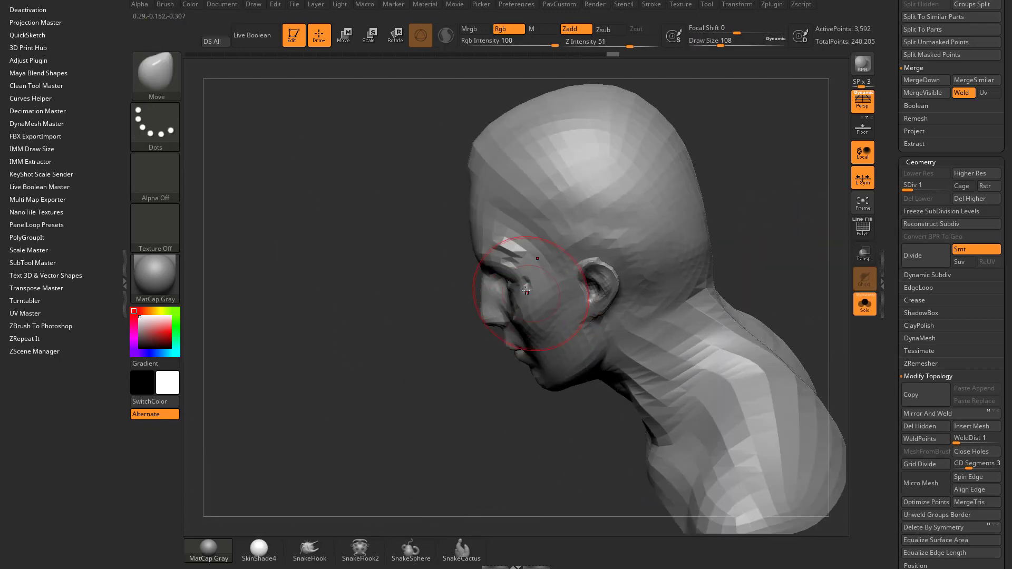
left_click_drag(649, 275, 838, 242)
Raise the head to its highest subdivision level and examine how the fine details follow the reshaped form
key("d")
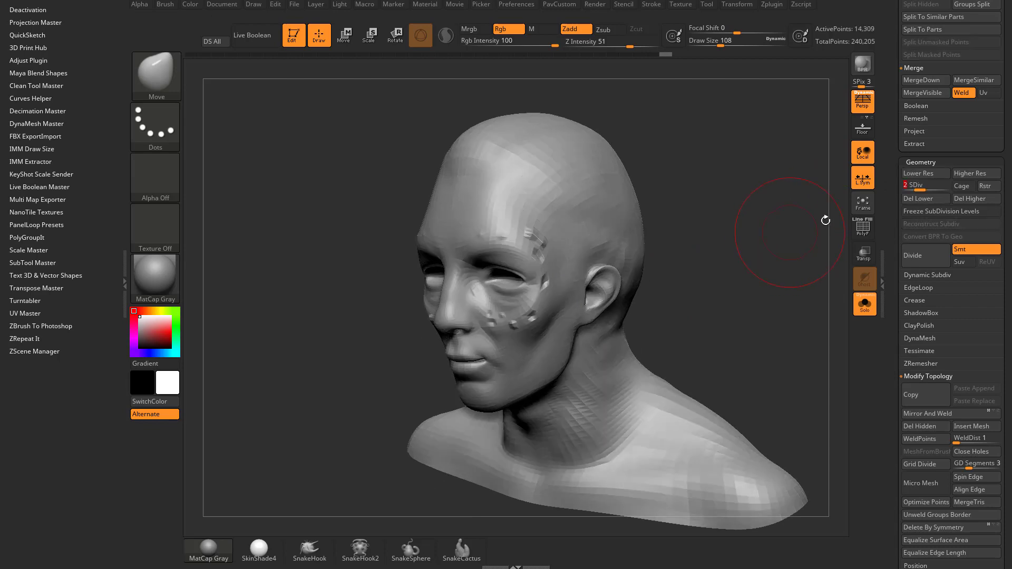
left_click_drag(928, 187, 949, 188)
left_click_drag(777, 265, 607, 280)
At subdivision level 1, reshape the sides of the head with the Move brush at draw size 94, and return to level 4
left_click(906, 187)
key("s")
left_click_drag(545, 284, 535, 290)
left_click_drag(401, 287, 536, 294)
left_click_drag(933, 184, 935, 185)
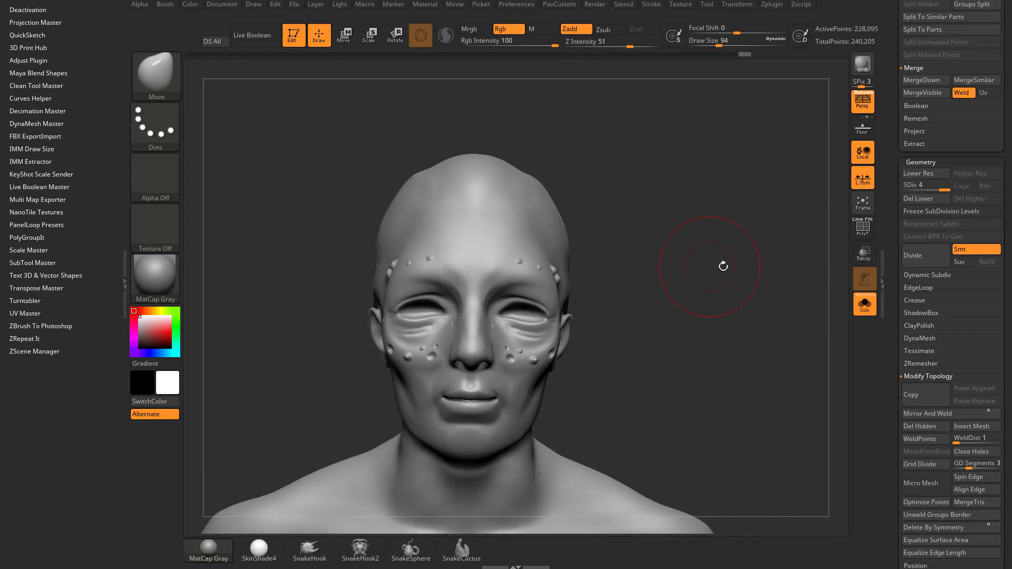
mouse_move(723, 264)
left_mouse_down()
mouse_move(739, 280)
mouse_move(708, 273)
left_mouse_up()
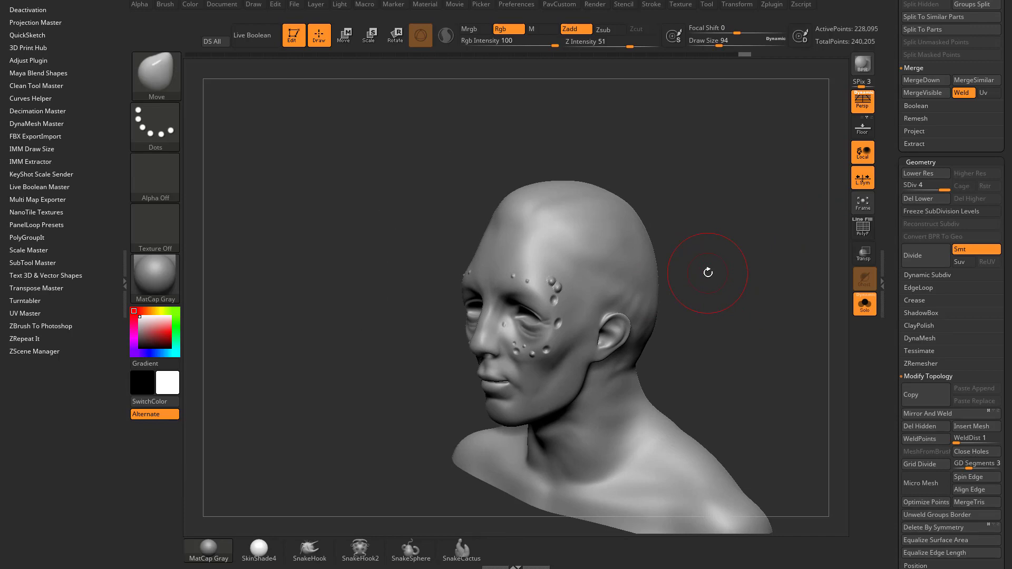
Switch the head between subdivision levels 1 and 4 to compare its base form with the detailed surface
left_click_drag(934, 187, 904, 187)
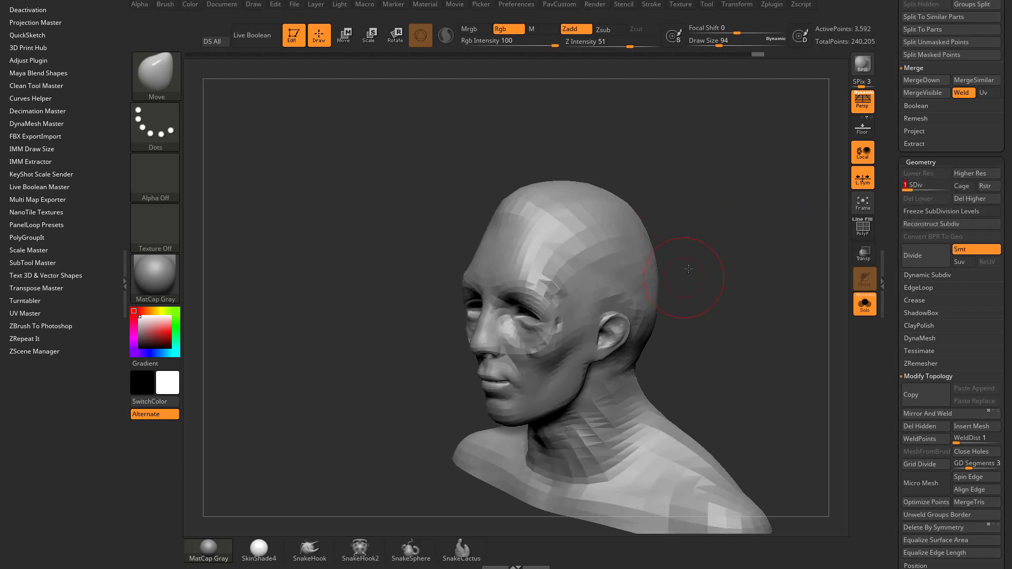
mouse_move(687, 271)
left_mouse_down("shift")
mouse_move(791, 290)
mouse_move(730, 290)
mouse_move(747, 270)
left_mouse_up("shift")
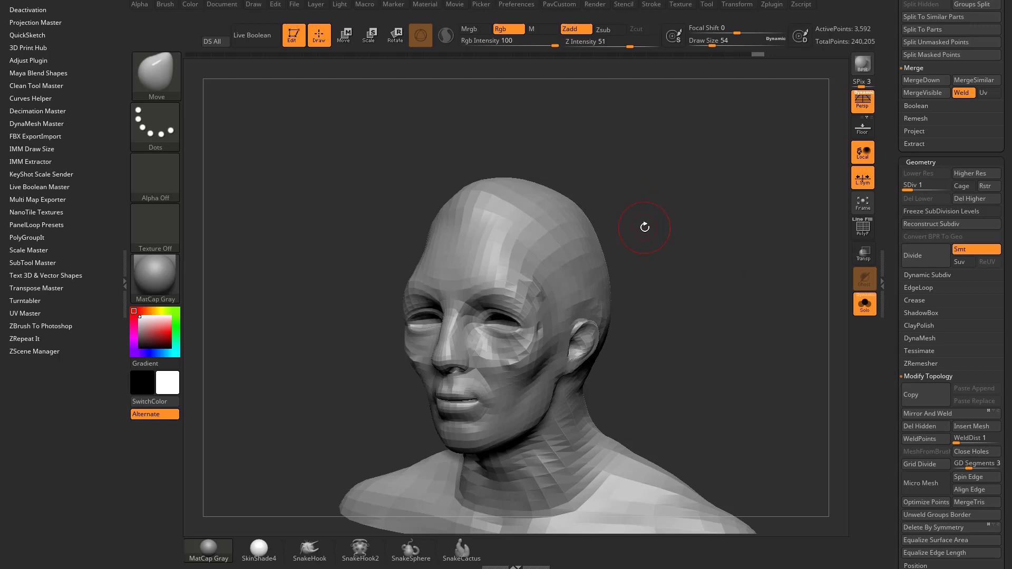
left_click_drag(705, 256, 648, 258)
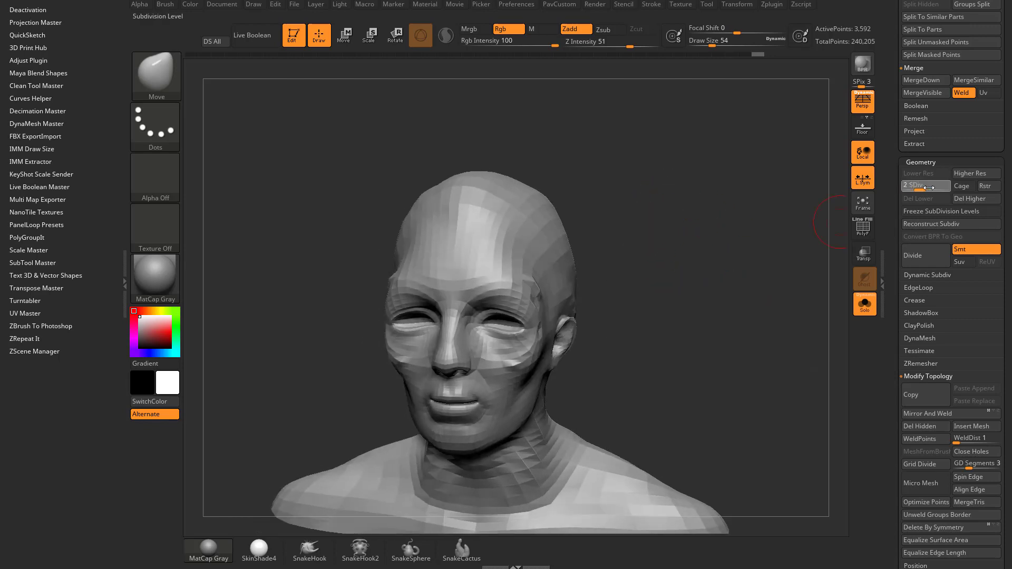
mouse_move(943, 186)
left_mouse_down()
mouse_move(914, 188)
mouse_move(950, 186)
left_mouse_up()
left_click_drag(737, 269, 546, 374)
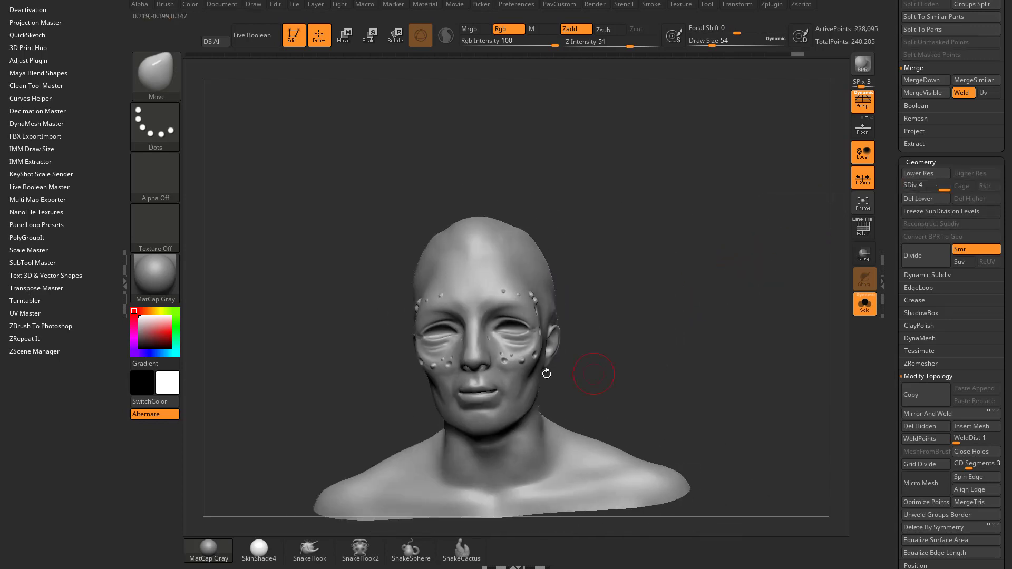
left_click_drag(904, 189, 948, 187)
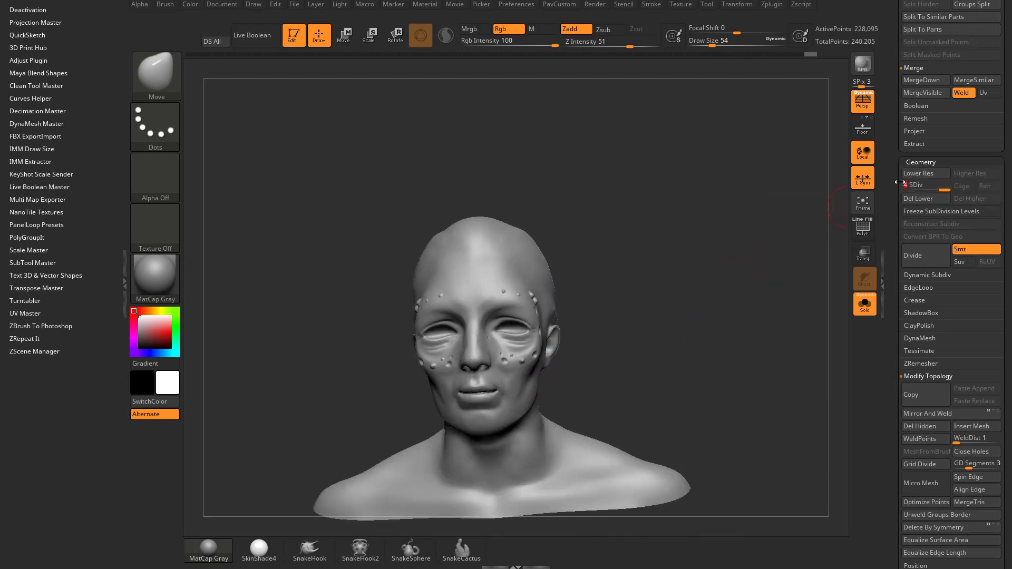